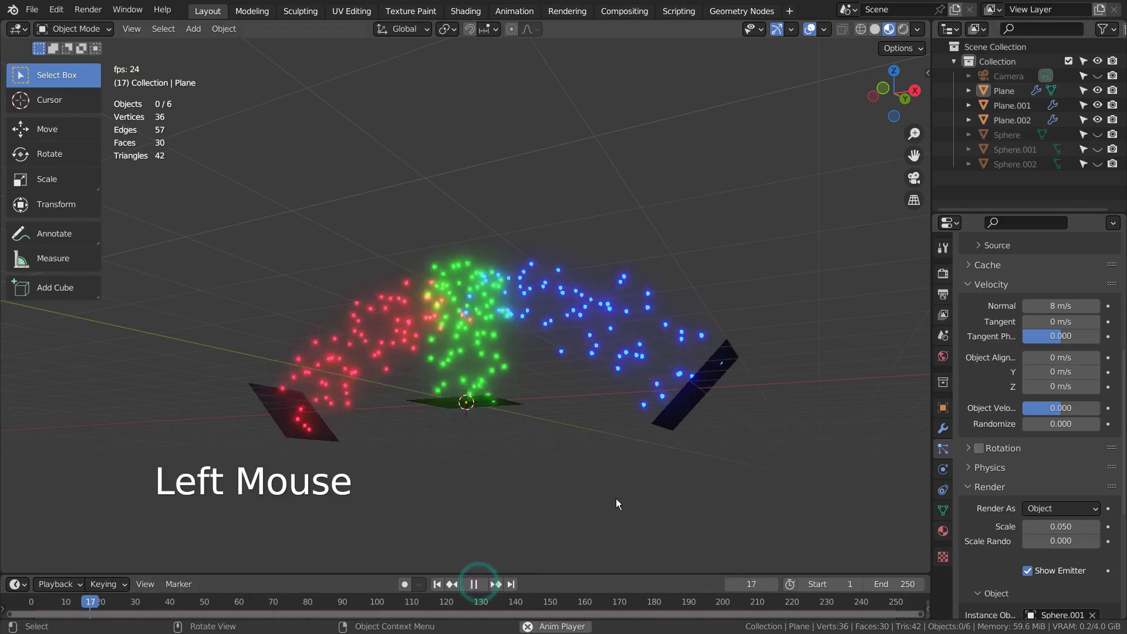
Step: Inspect the red, green and purple particle streams and confirm Eevee Bloom is on in Render Properties
{"action": "middle_click_drag", "start_coordinate": [568, 448], "coordinate": [618, 462]}
{"action": "key", "text": "a"}
{"action": "left_click", "coordinate": [943, 272]}
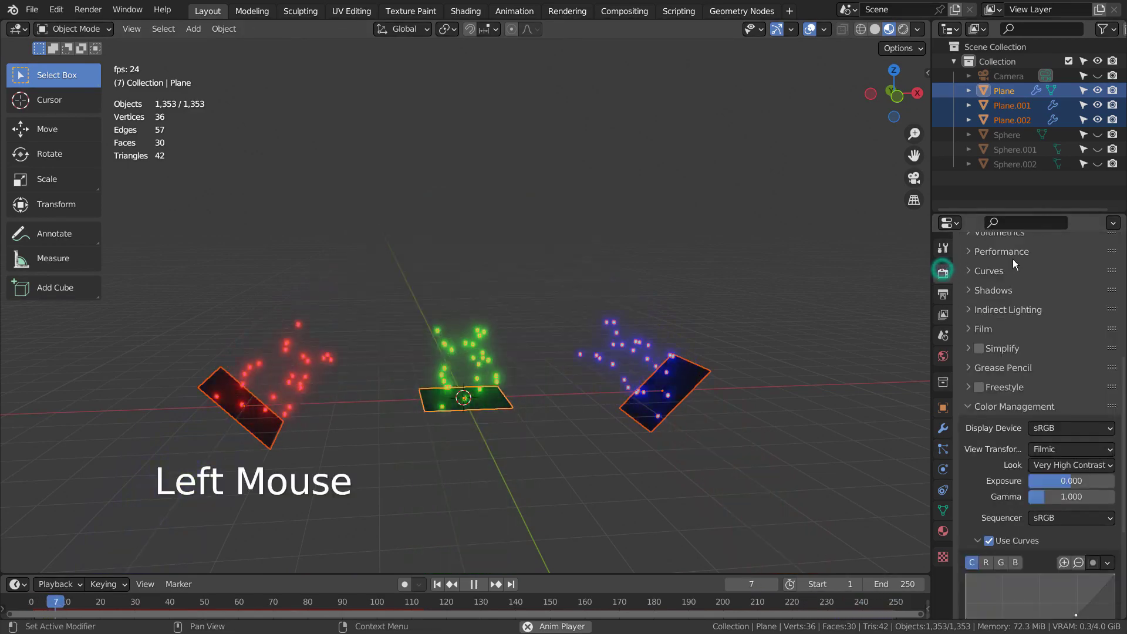
{"action": "scroll", "coordinate": [1013, 259], "scroll_direction": "up", "scroll_amount": 5}
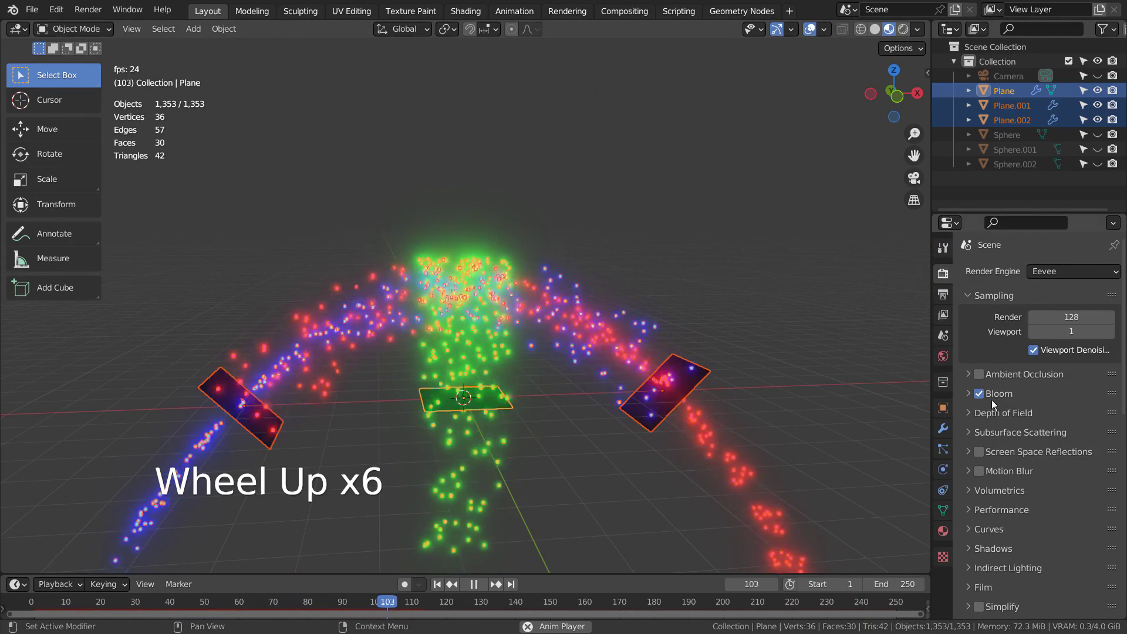
{"action": "middle_click_drag", "start_coordinate": [763, 405], "coordinate": [806, 414]}
{"action": "middle_click_drag", "start_coordinate": [519, 402], "coordinate": [494, 412]}
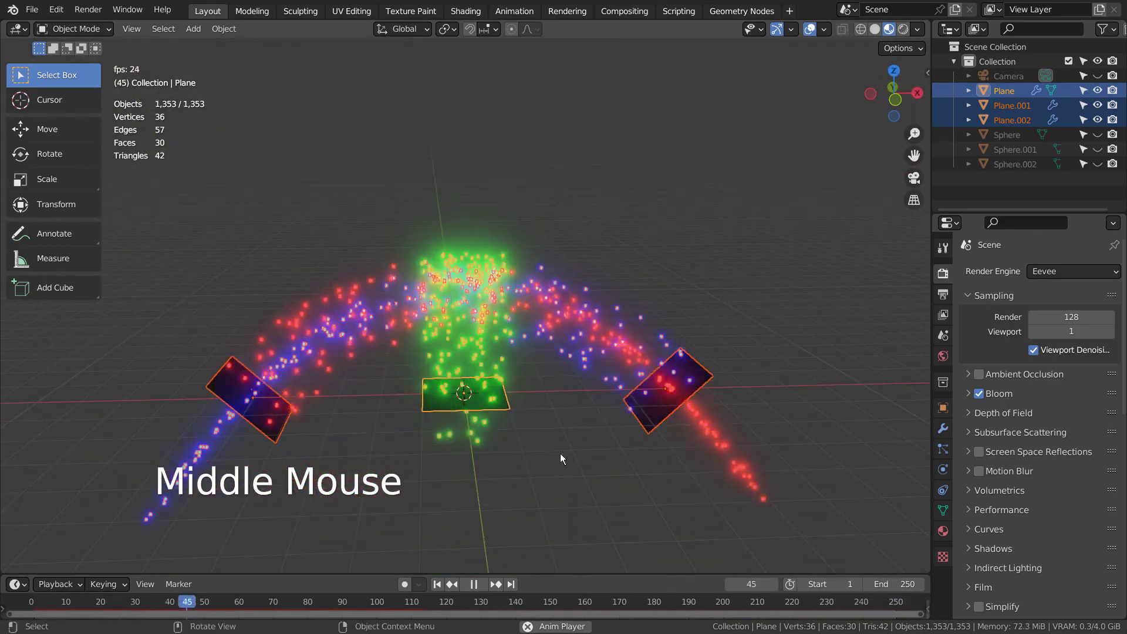
Step: Unhide Sphere, Sphere.001 and Sphere.002 in the Outliner
{"action": "left_click", "coordinate": [1098, 134]}
{"action": "left_click", "coordinate": [1097, 149]}
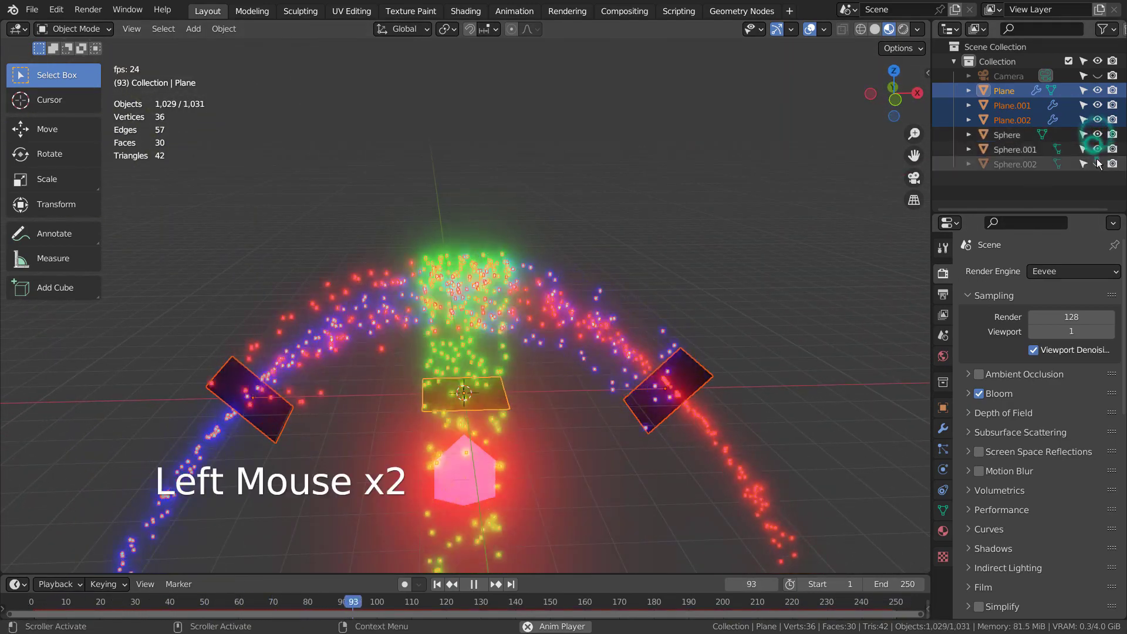
{"action": "left_click", "coordinate": [1098, 164]}
Step: Move Plane through Sphere.002 into a new Collection 2 and exclude it from the scene
{"action": "left_click", "coordinate": [1019, 92]}
{"action": "left_click", "coordinate": [1010, 164], "text": "shift"}
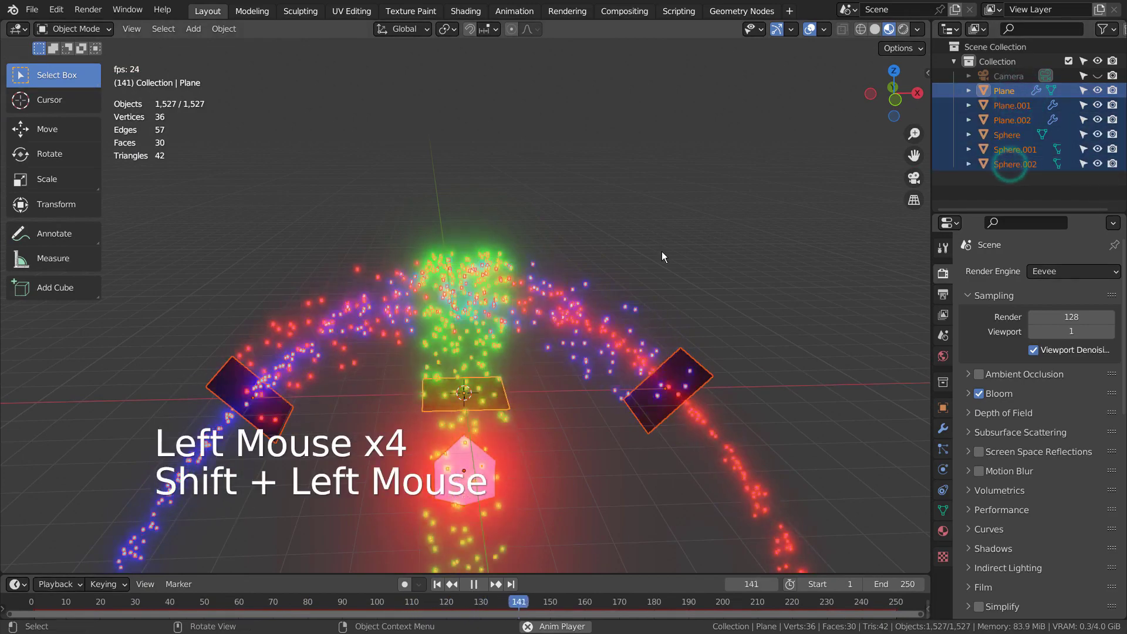
{"action": "key", "text": "m"}
{"action": "key", "text": "Return"}
{"action": "key", "text": "Return"}
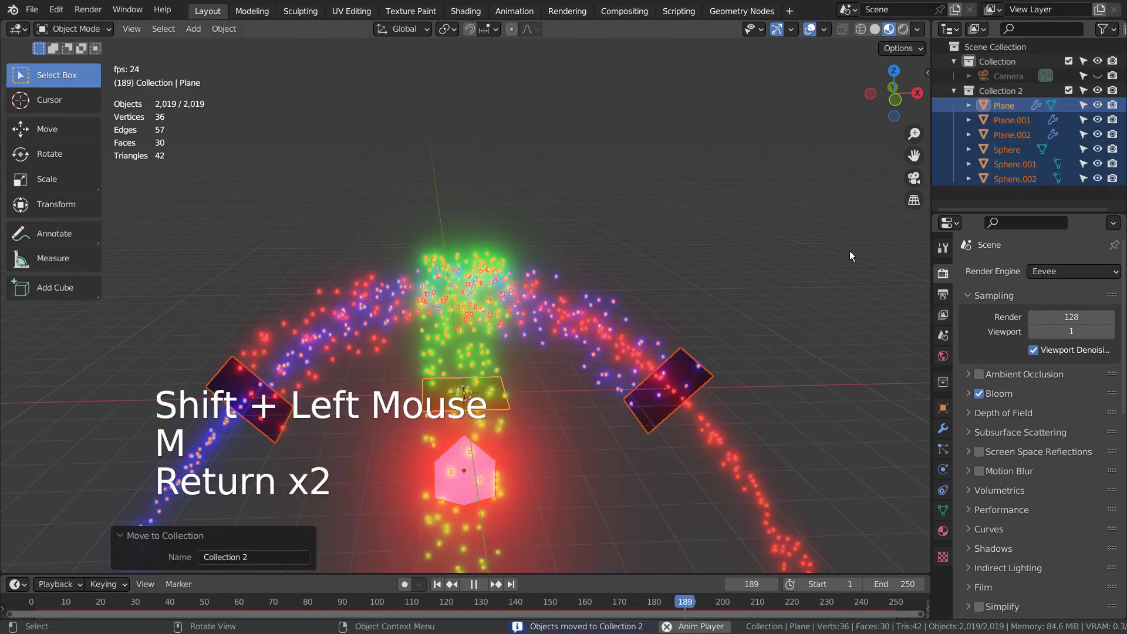
{"action": "left_click", "coordinate": [1069, 90]}
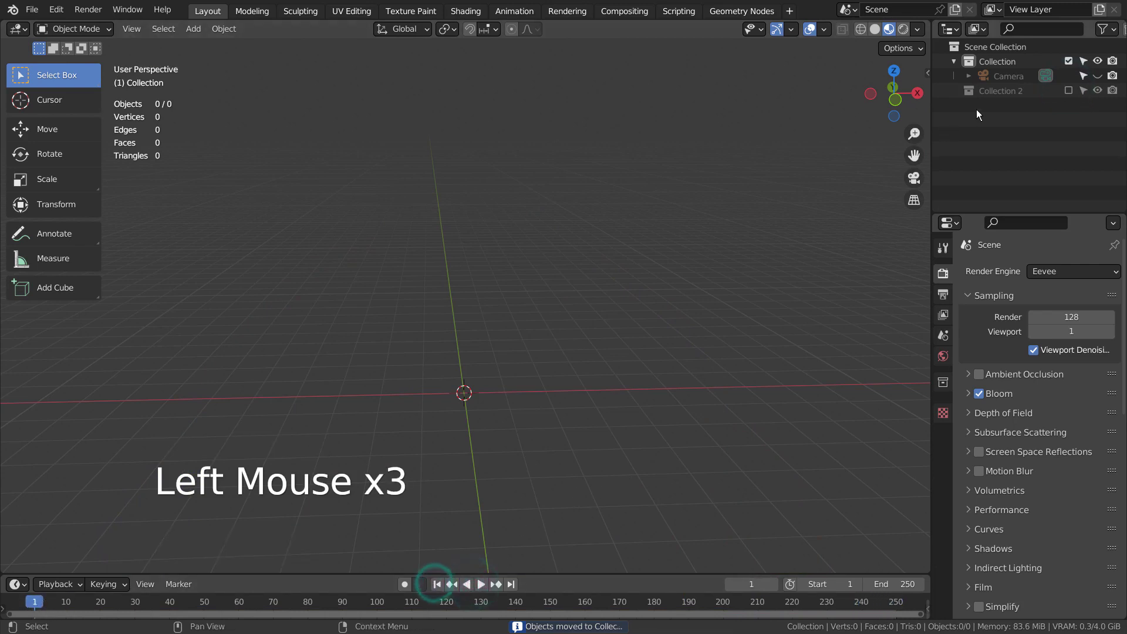
Step: Add a new plane mesh, Plane.003, to the empty scene
{"action": "left_click", "coordinate": [1002, 75]}
{"action": "left_click", "coordinate": [552, 376]}
{"action": "key", "text": "shift+a"}
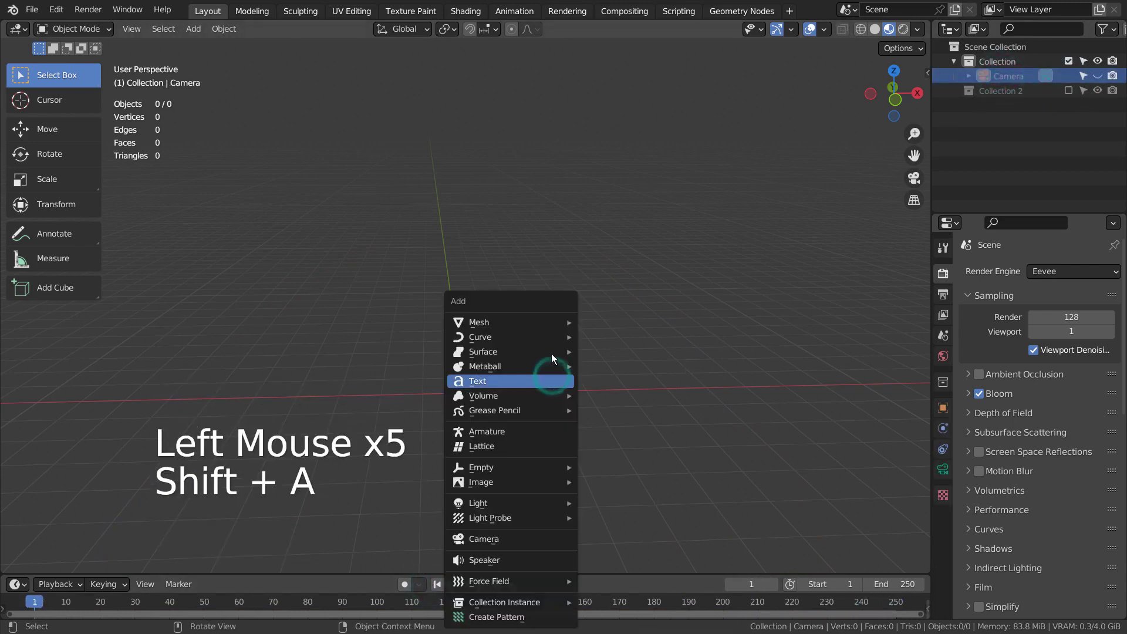
{"action": "mouse_move", "coordinate": [550, 322]}
{"action": "scroll", "coordinate": [646, 88], "scroll_direction": "up", "scroll_amount": 5}
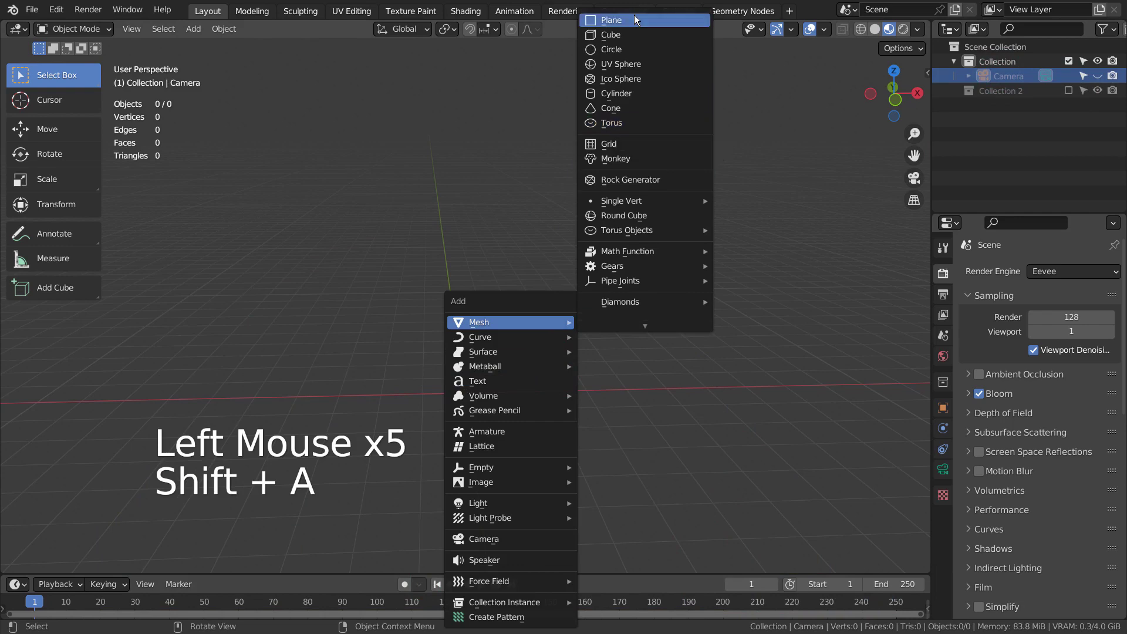
{"action": "left_click", "coordinate": [634, 24]}
{"action": "scroll", "coordinate": [508, 430], "scroll_direction": "up", "scroll_amount": 1}
{"action": "middle_click_drag", "start_coordinate": [508, 430], "coordinate": [633, 393], "text": "shift"}
Step: Add a default particle system to Plane.003 and view it edge-on
{"action": "left_click", "coordinate": [952, 443]}
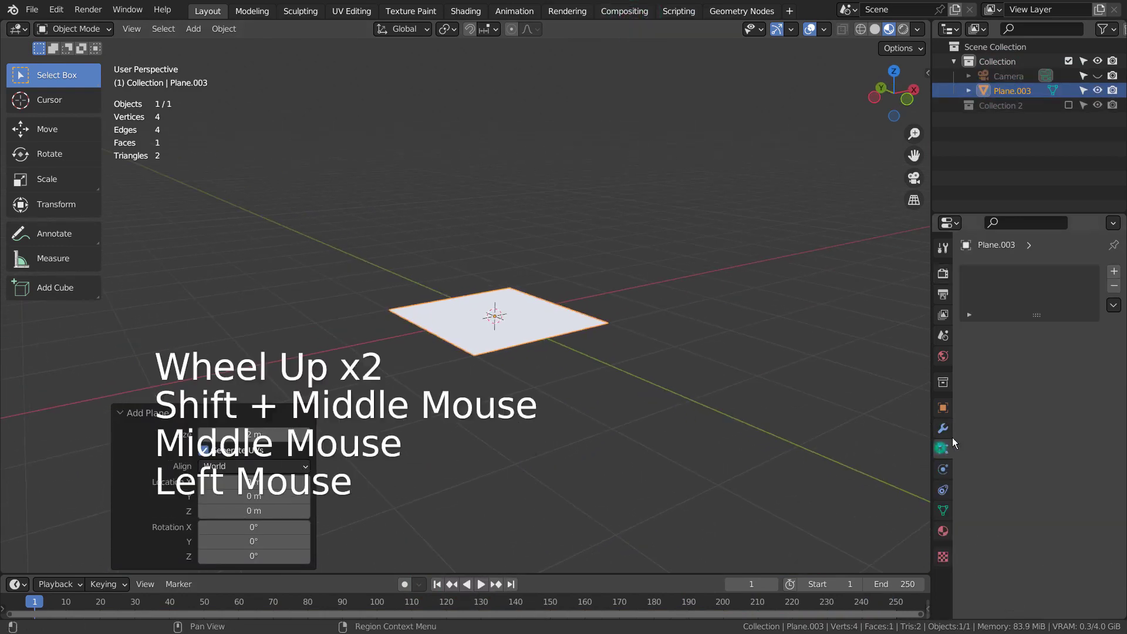
{"action": "left_click", "coordinate": [1114, 273]}
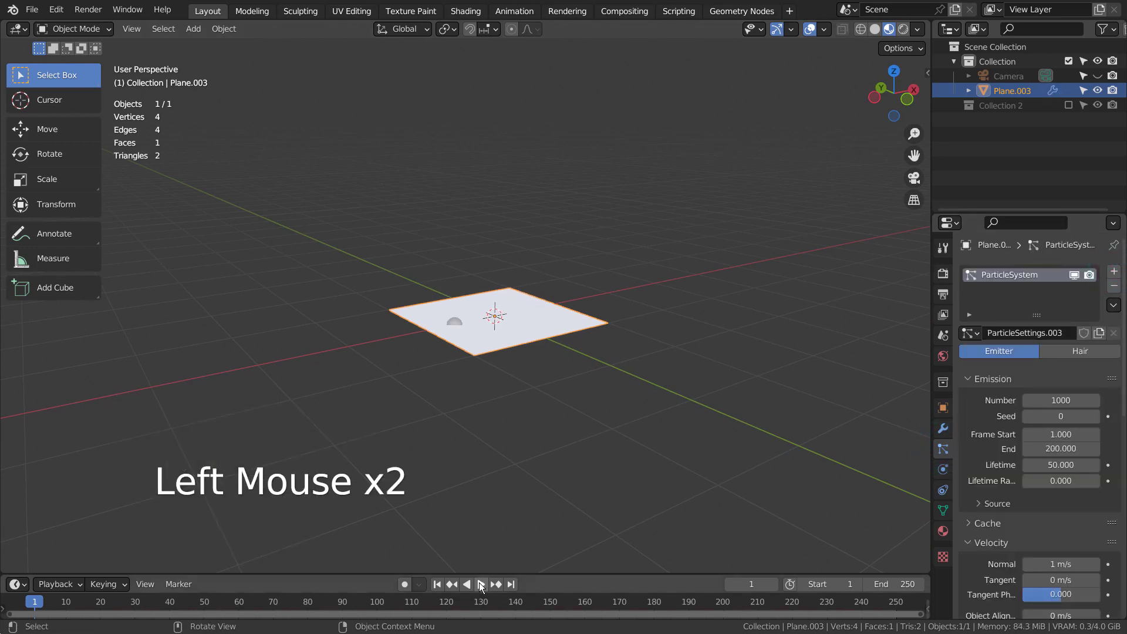
{"action": "middle_click_drag", "start_coordinate": [672, 481], "coordinate": [712, 460]}
Step: Add a low-poly UV sphere, Sphere.003
{"action": "key", "text": "shift+a"}
{"action": "mouse_move", "coordinate": [723, 283]}
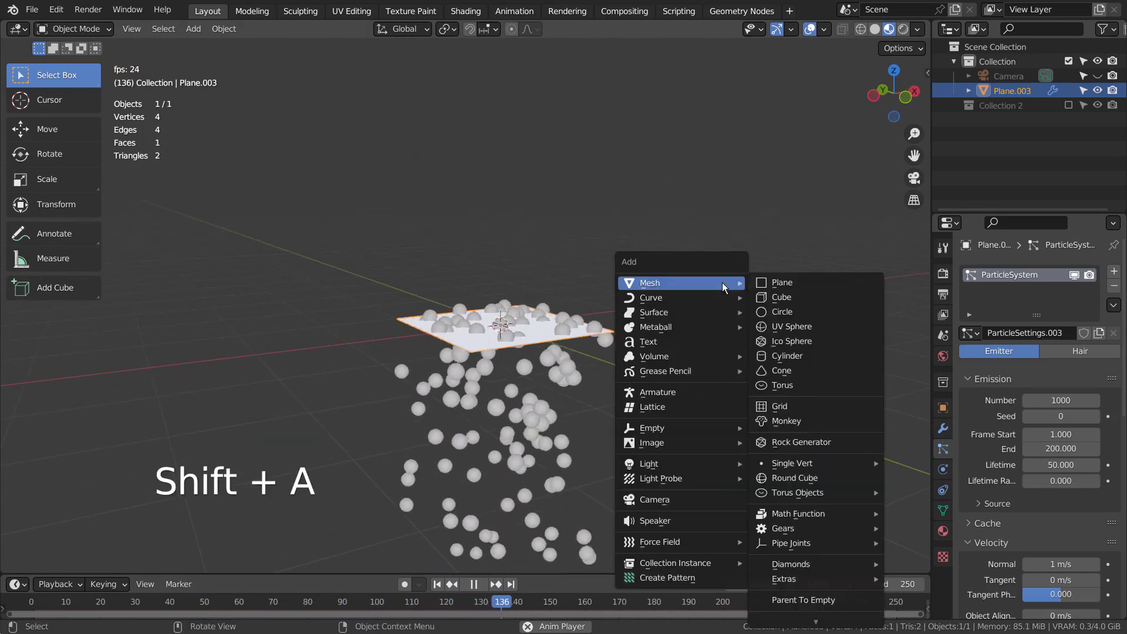
{"action": "left_click", "coordinate": [805, 328]}
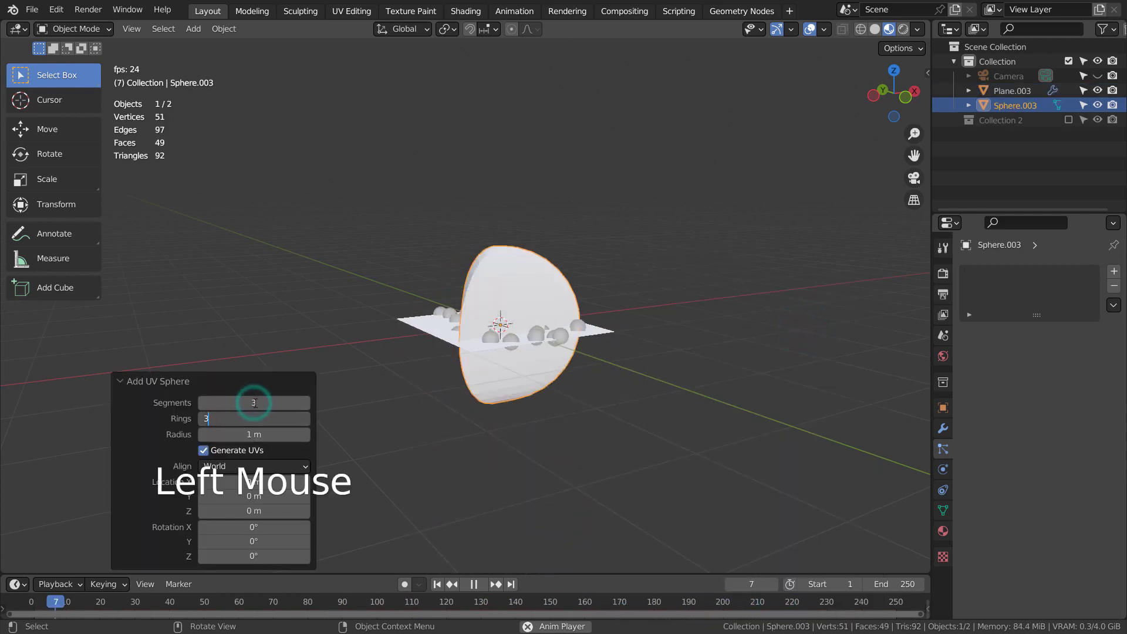
{"action": "left_click", "coordinate": [533, 277]}
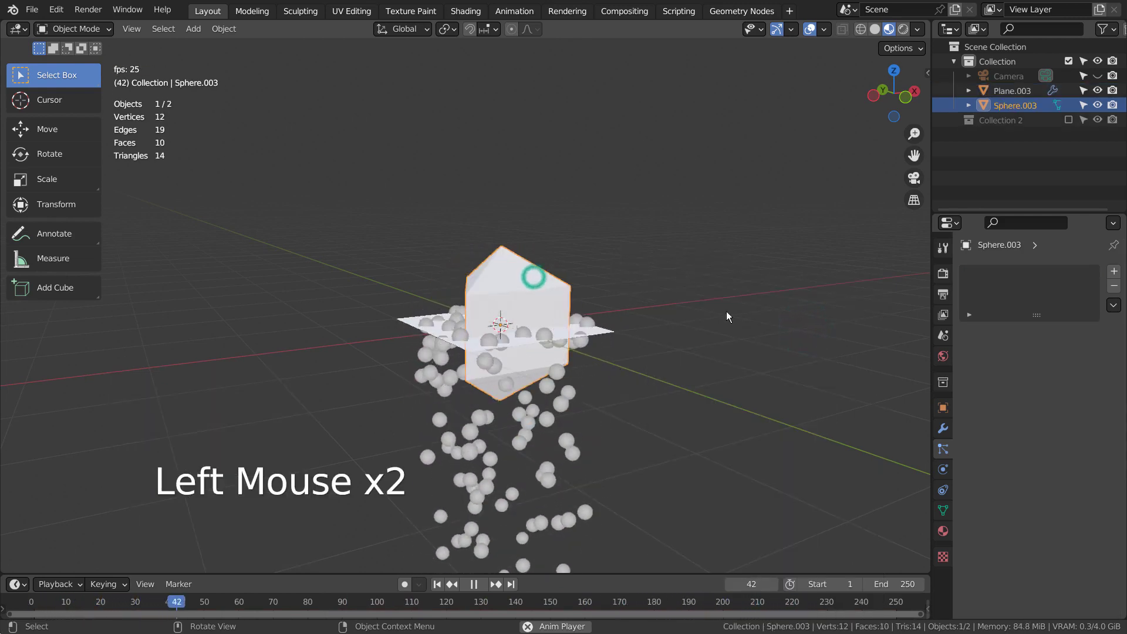
Step: Give Sphere.003 a new red Emission material with strength 35
{"action": "left_click", "coordinate": [943, 530]}
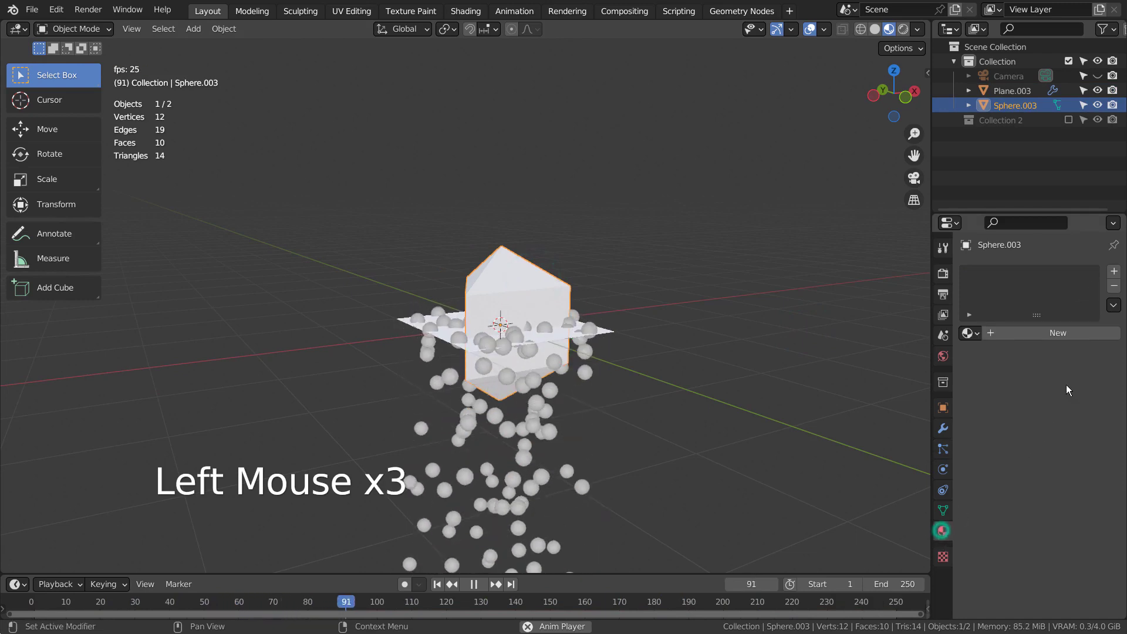
{"action": "left_click", "coordinate": [1090, 333]}
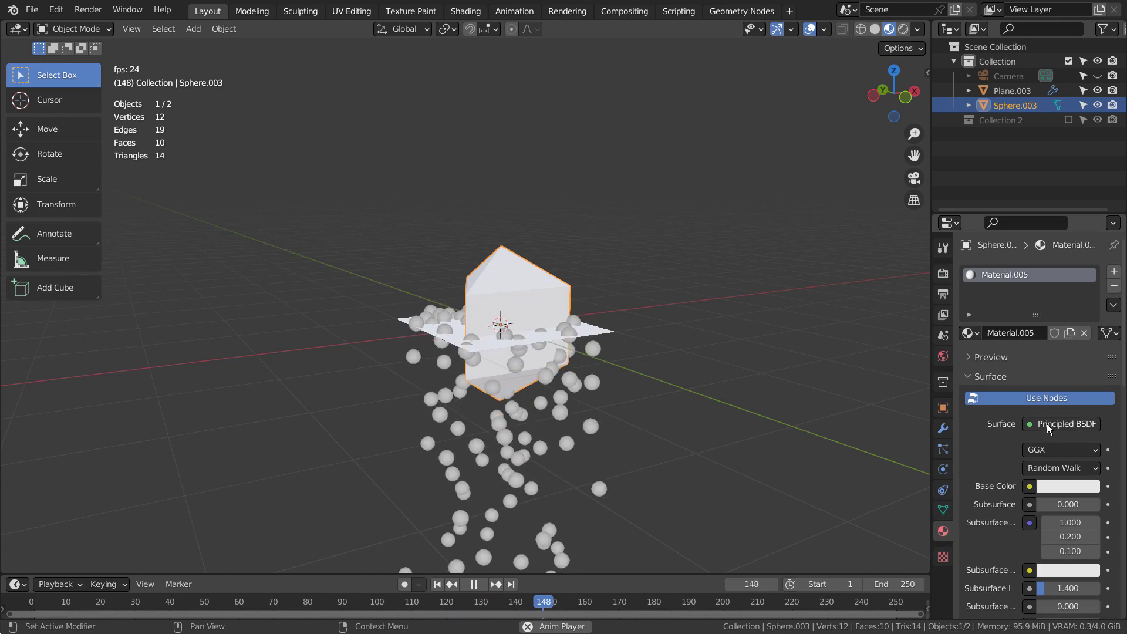
{"action": "left_click", "coordinate": [1048, 424]}
{"action": "left_click", "coordinate": [936, 138]}
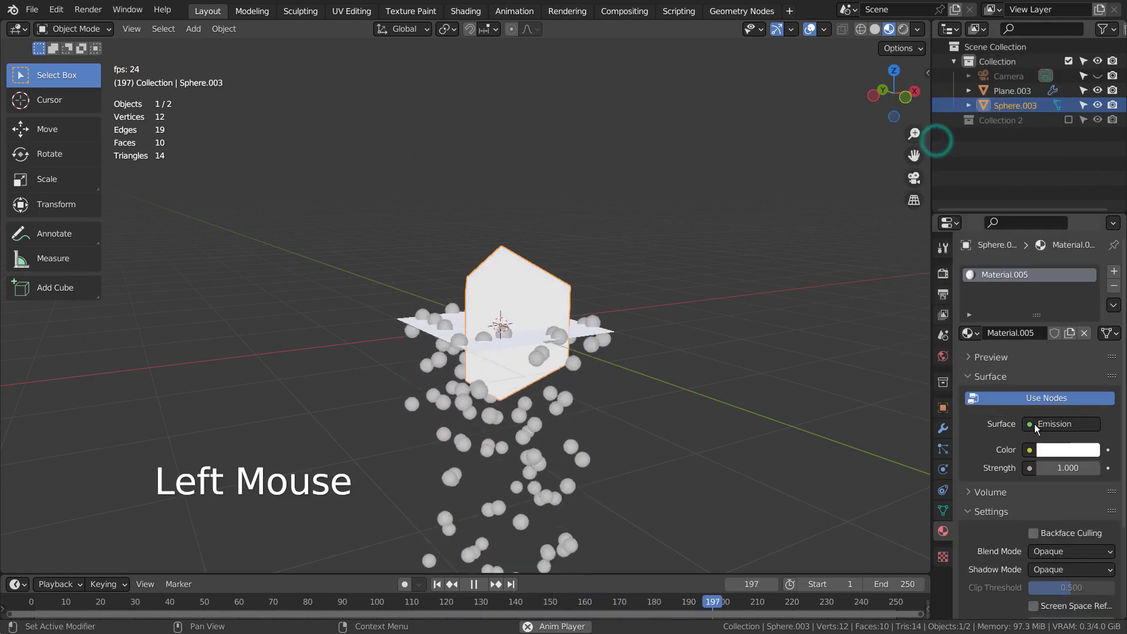
{"action": "left_click", "coordinate": [1064, 448]}
{"action": "left_click", "coordinate": [1026, 340]}
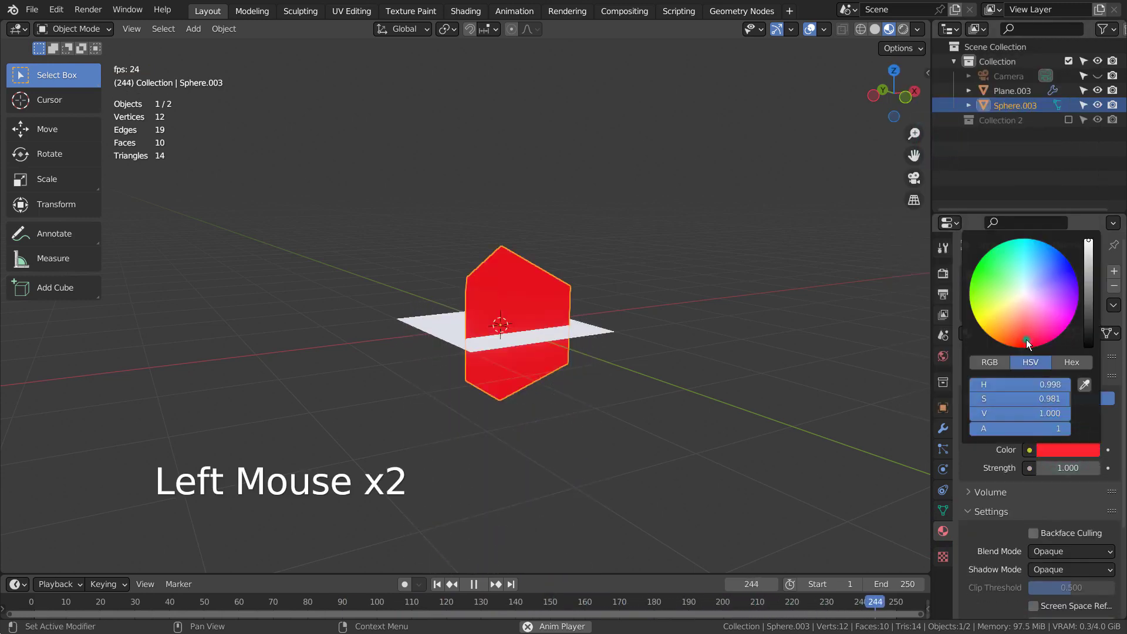
{"action": "type", "text": "35"}
{"action": "key", "text": "Return"}
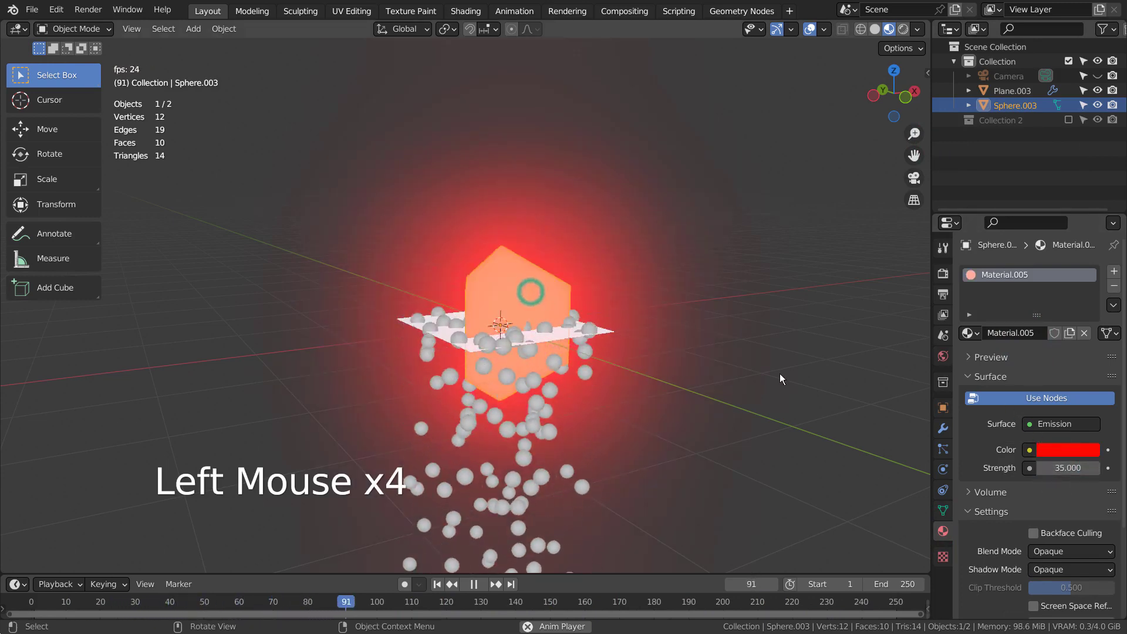
Step: Hide the red sphere and render Plane.003's particles as Object instances of Sphere.003
{"action": "key", "text": "h"}
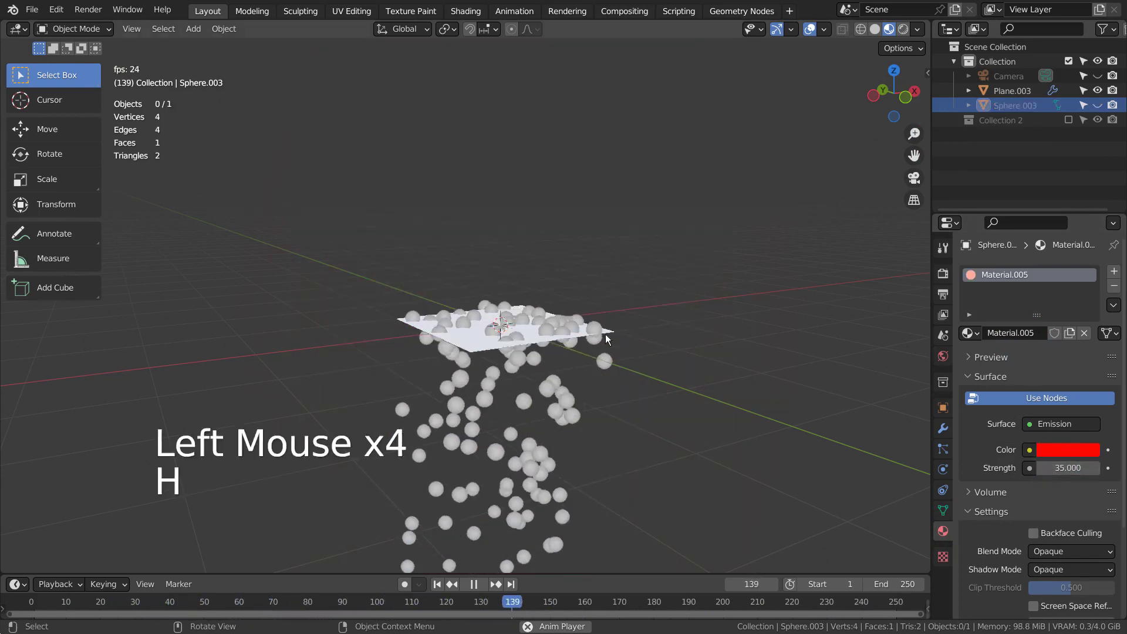
{"action": "left_click", "coordinate": [570, 328]}
{"action": "left_click", "coordinate": [943, 451]}
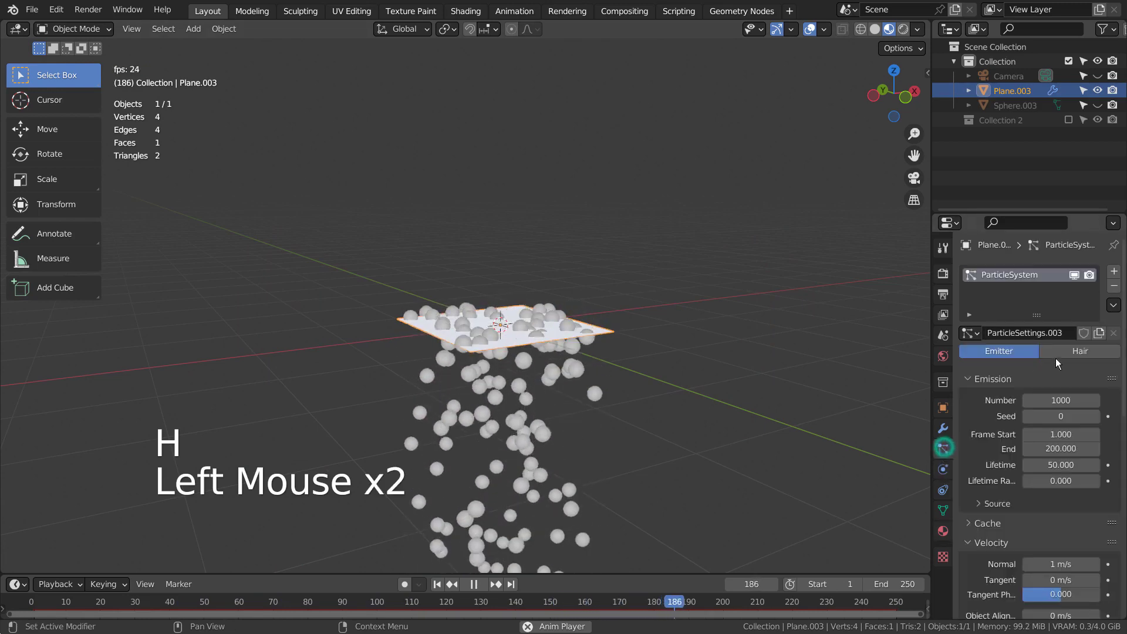
{"action": "scroll", "coordinate": [1112, 403], "scroll_direction": "down", "scroll_amount": 4}
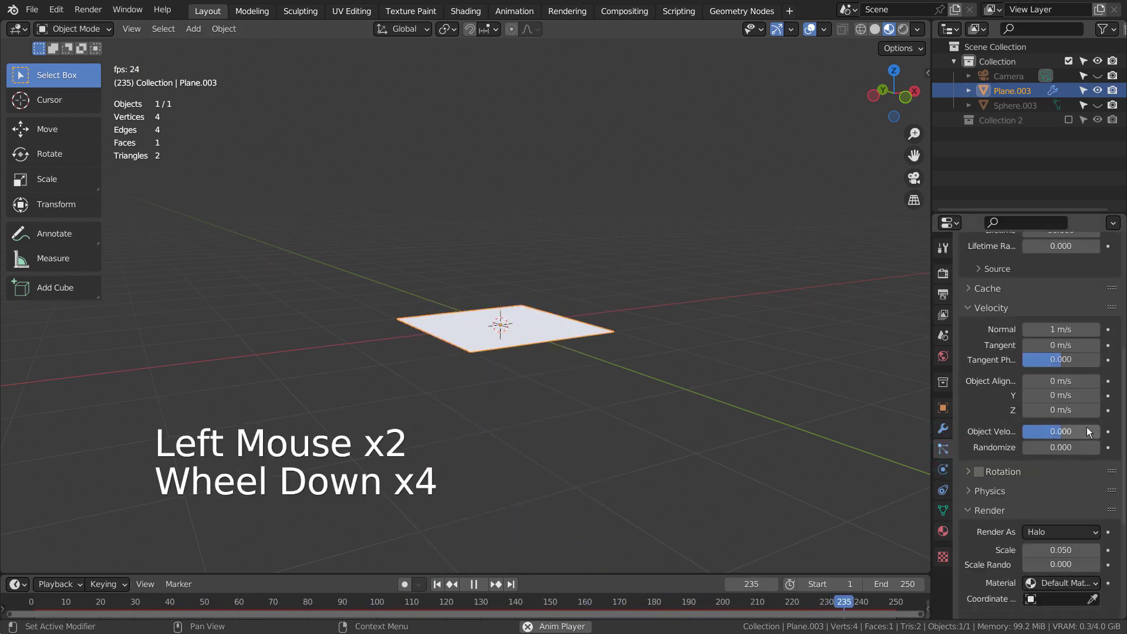
{"action": "left_click", "coordinate": [1049, 530]}
{"action": "left_click", "coordinate": [1051, 451]}
{"action": "scroll", "coordinate": [1057, 475], "scroll_direction": "down", "scroll_amount": 3}
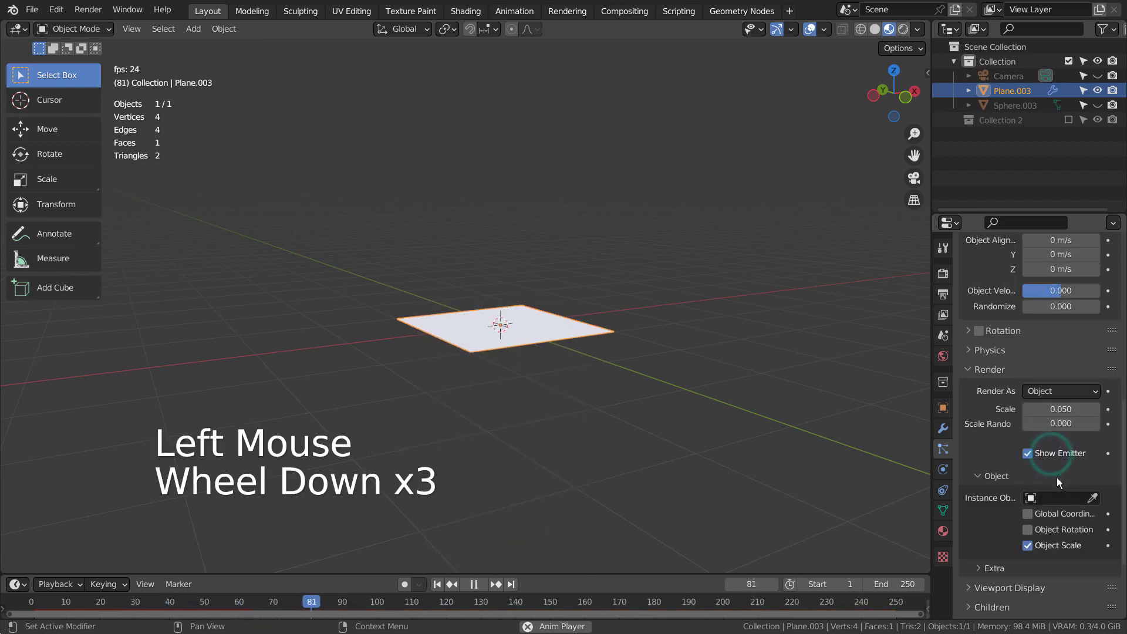
{"action": "left_click", "coordinate": [1031, 498]}
{"action": "left_click", "coordinate": [985, 458]}
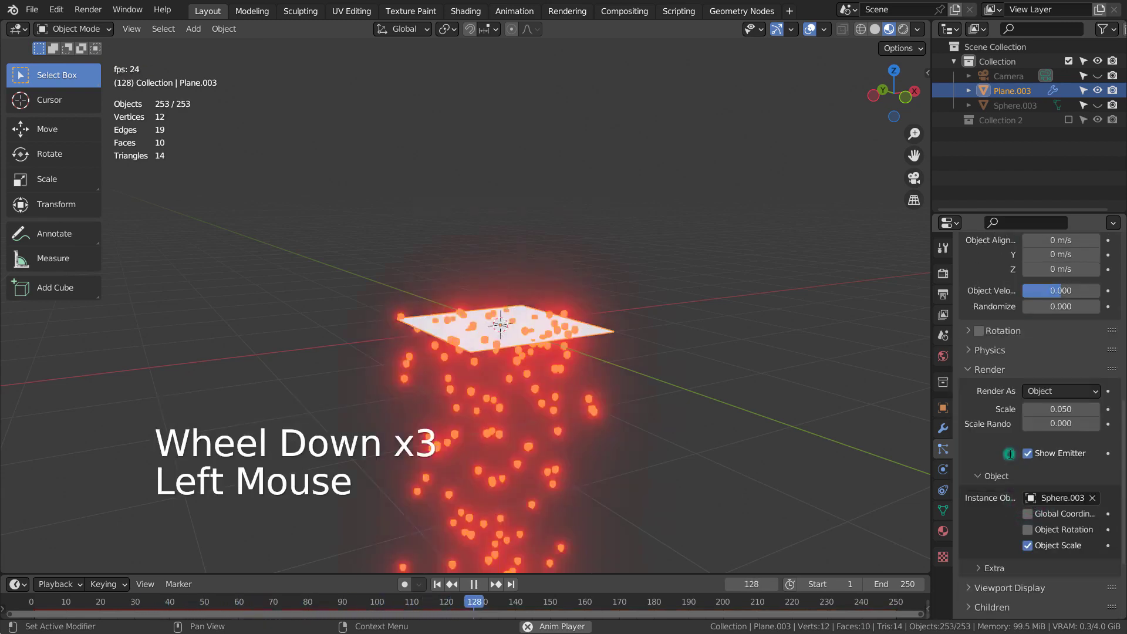
{"action": "left_click", "coordinate": [773, 421]}
{"action": "middle_click_drag", "start_coordinate": [773, 421], "coordinate": [737, 457]}
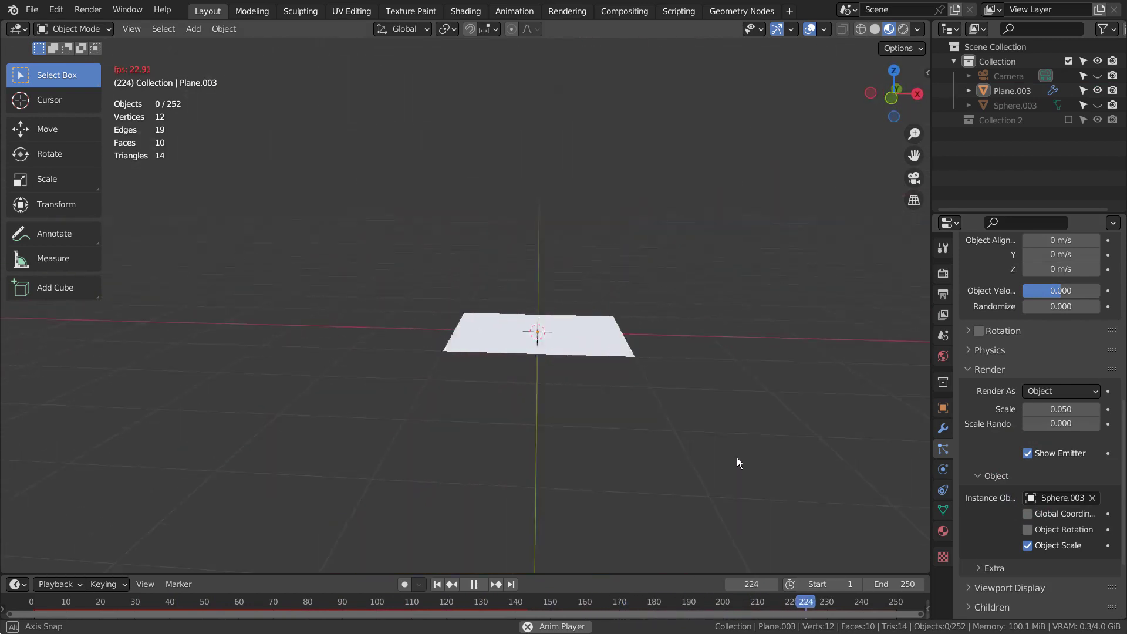
Step: Give Plane.003 a new Material.006 with black base colour and specular 0
{"action": "left_click", "coordinate": [944, 531]}
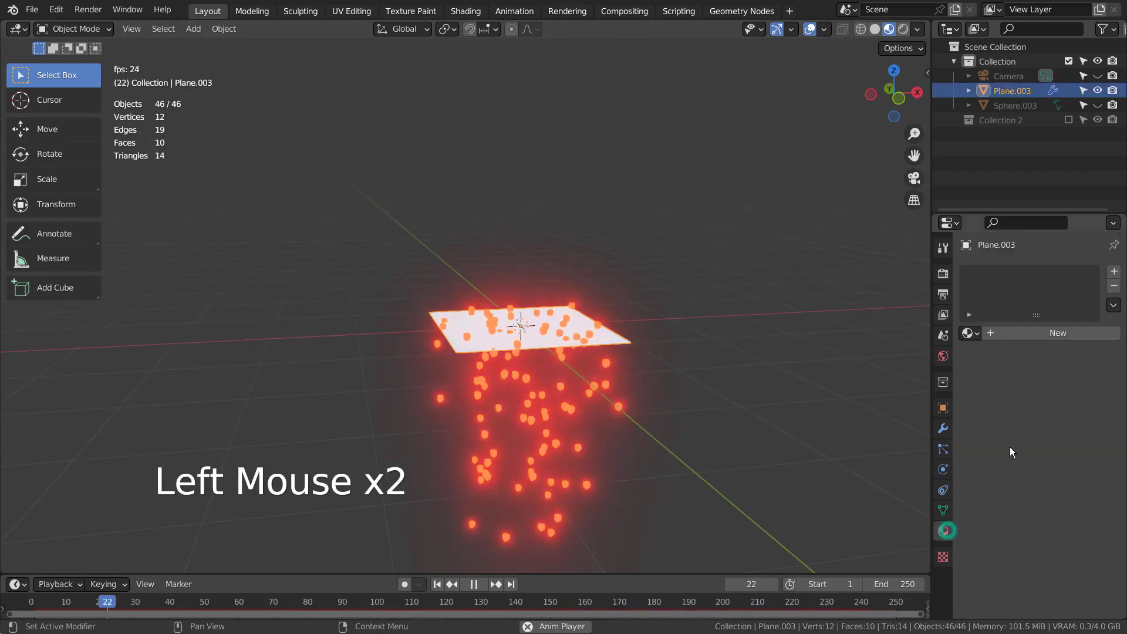
{"action": "left_click", "coordinate": [1051, 332]}
{"action": "left_click", "coordinate": [1065, 485]}
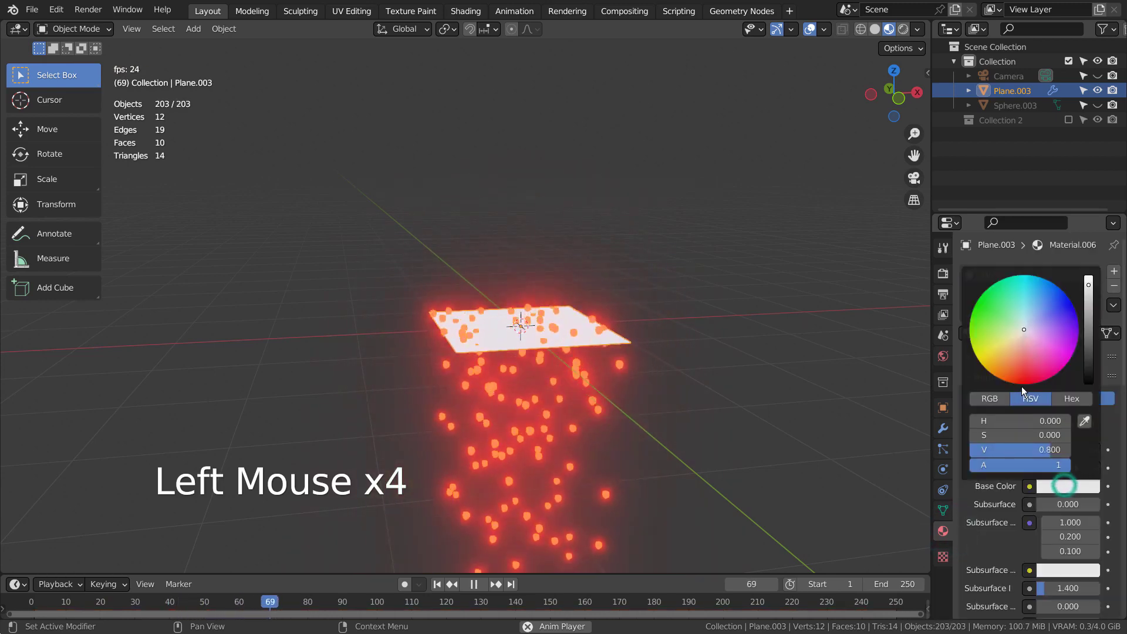
{"action": "scroll", "coordinate": [1037, 364], "scroll_direction": "down", "scroll_amount": 10}
{"action": "left_click", "coordinate": [798, 438]}
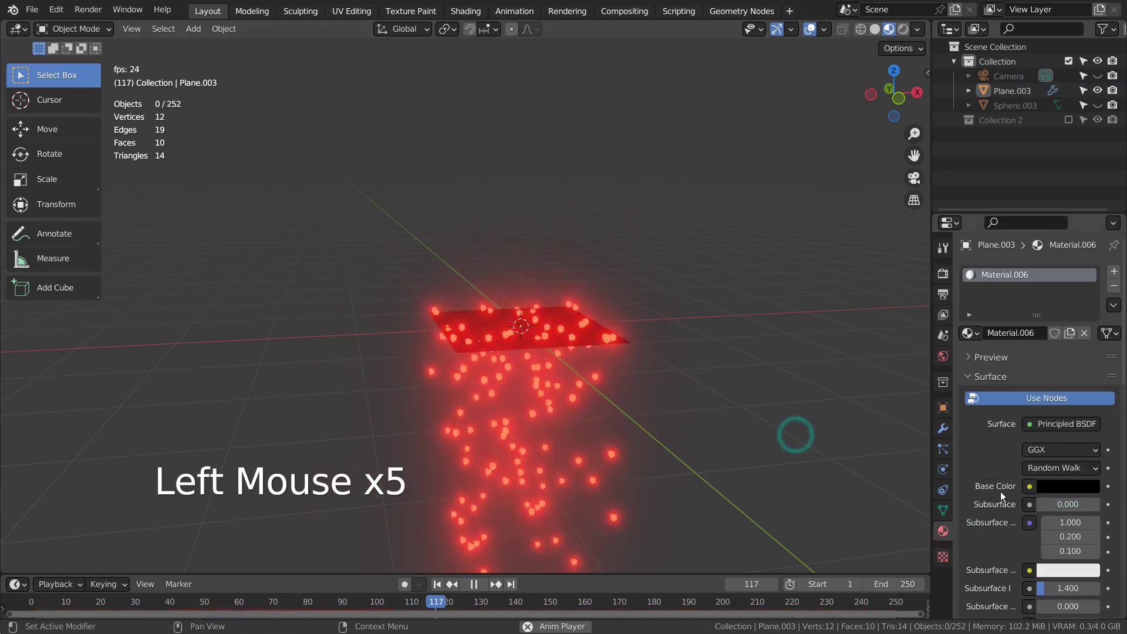
{"action": "scroll", "coordinate": [1034, 517], "scroll_direction": "down", "scroll_amount": 2}
{"action": "left_click", "coordinate": [1065, 515]}
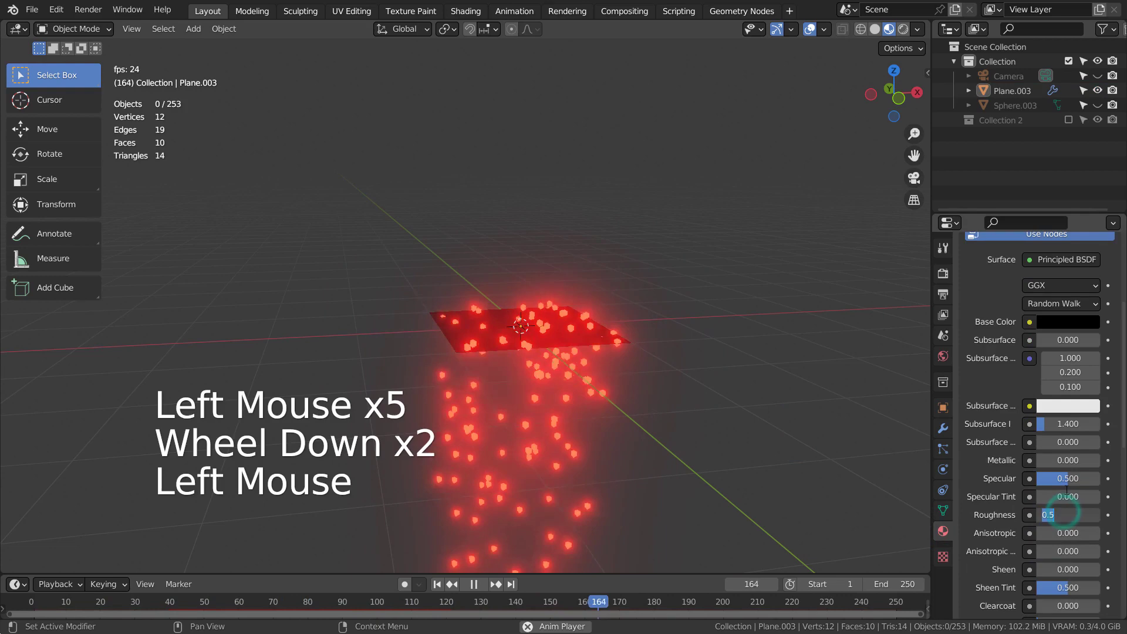
{"action": "left_click_drag", "start_coordinate": [1067, 479], "coordinate": [1039, 479]}
{"action": "left_click", "coordinate": [713, 442]}
{"action": "middle_click_drag", "start_coordinate": [769, 447], "coordinate": [598, 419]}
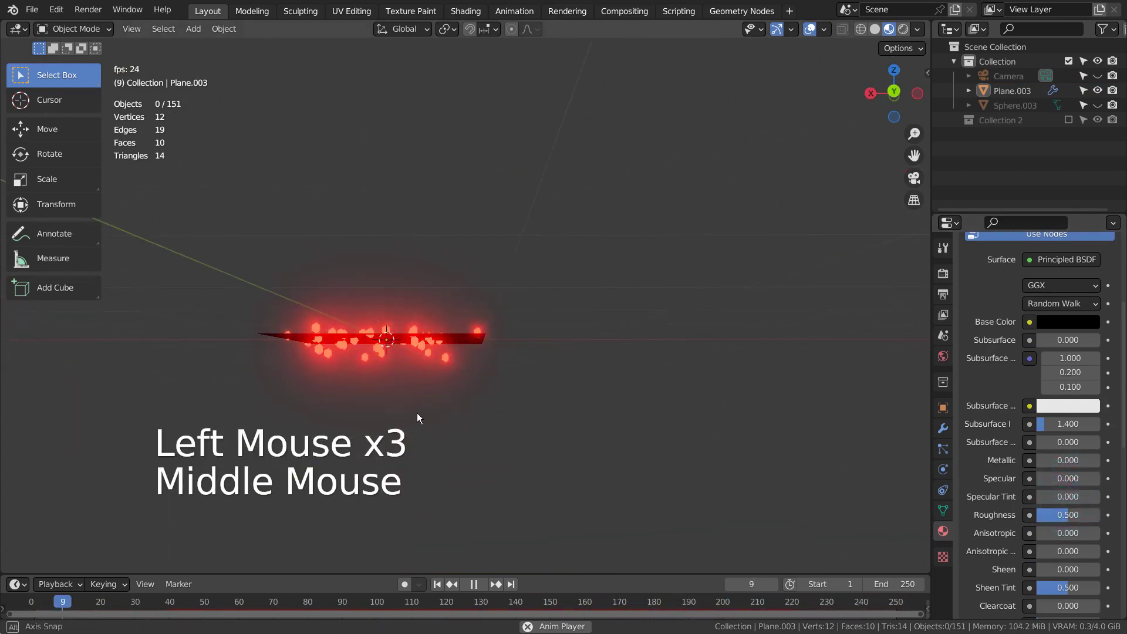
{"action": "middle_click_drag", "start_coordinate": [416, 413], "coordinate": [772, 453]}
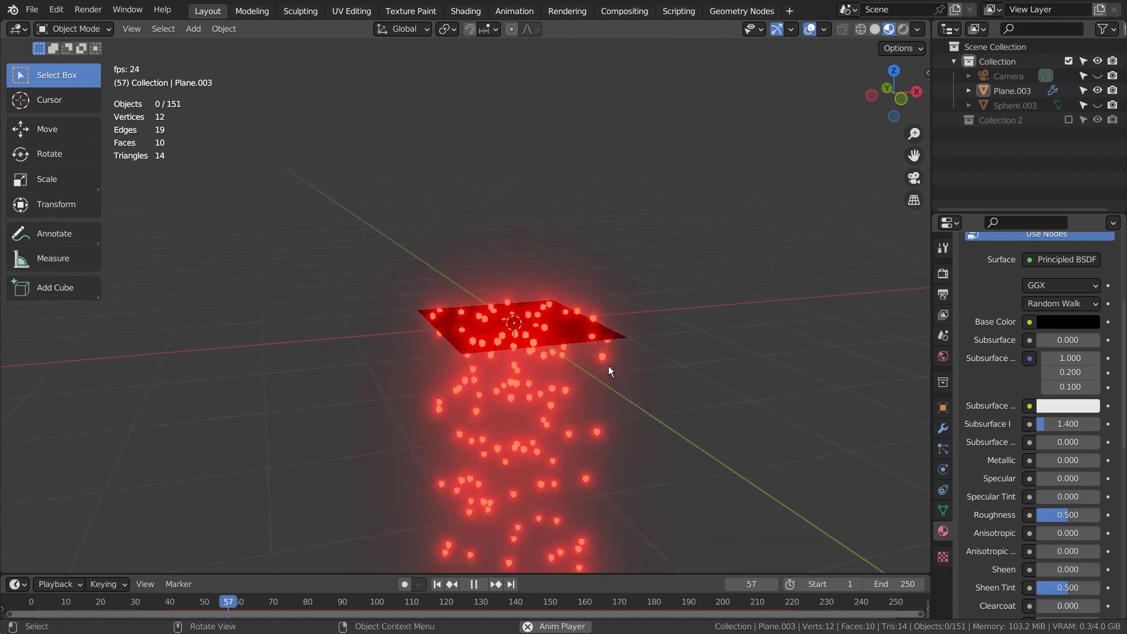
Step: From front view, duplicate Plane.003 into Plane.004 upper-left and Plane.005 upper-right
{"action": "left_click", "coordinate": [559, 340]}
{"action": "middle_click_drag", "start_coordinate": [682, 452], "coordinate": [674, 461]}
{"action": "key", "text": "KP_1"}
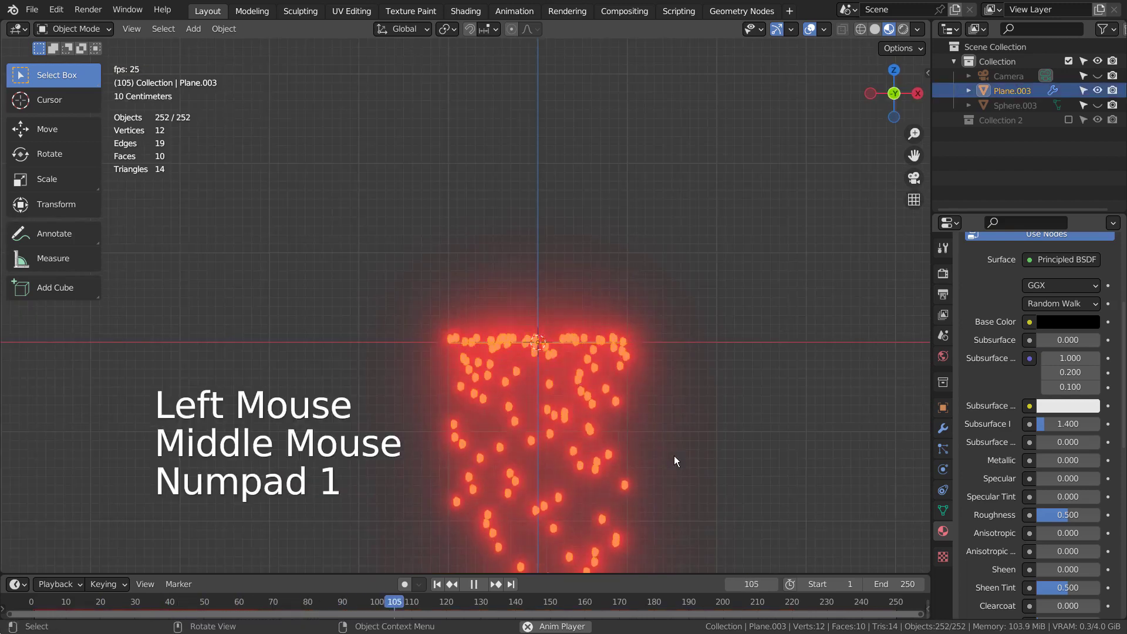
{"action": "key", "text": "shift+d"}
{"action": "left_click", "coordinate": [414, 321]}
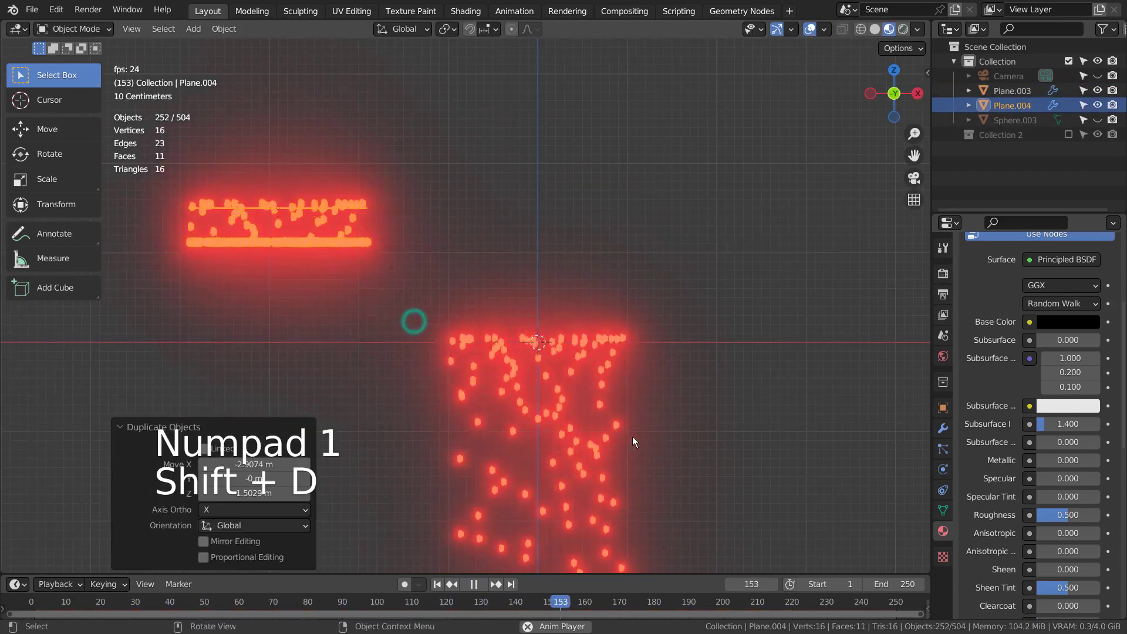
{"action": "key", "text": "shift+d"}
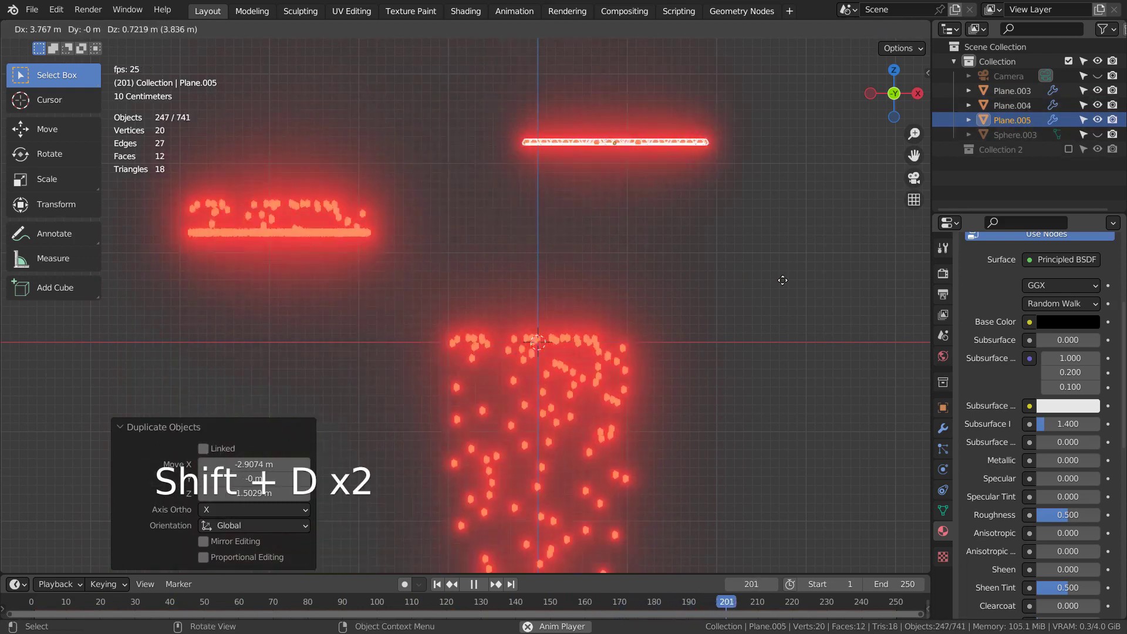
{"action": "left_click", "coordinate": [873, 319]}
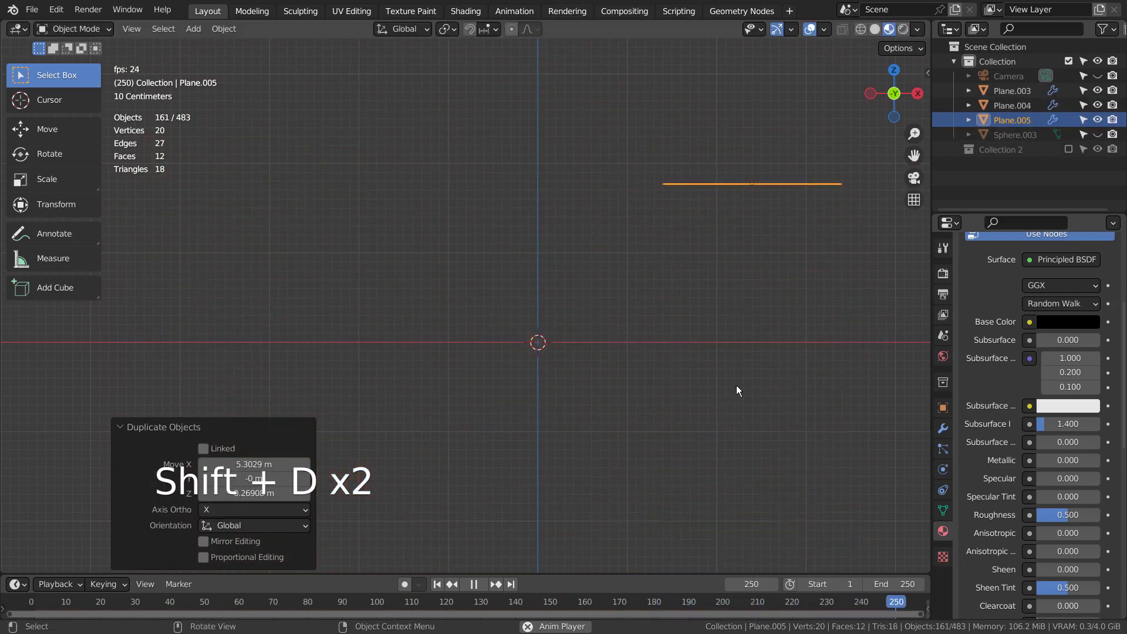
{"action": "middle_click_drag", "start_coordinate": [745, 400], "coordinate": [808, 343]}
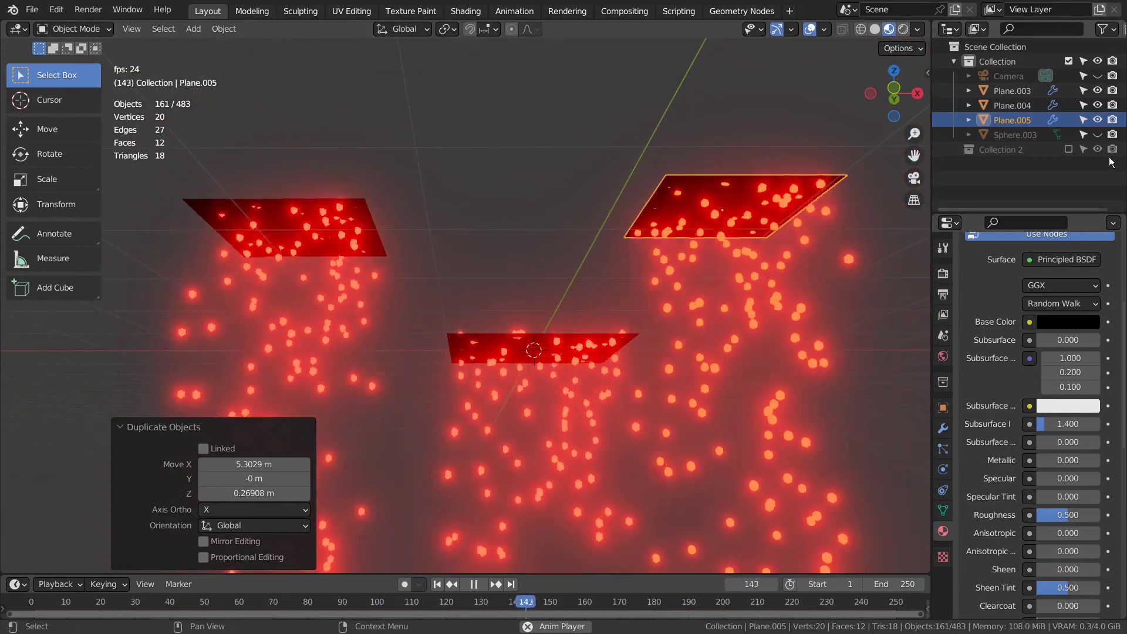
Step: Change Sphere.003's emission colour from red to orange
{"action": "left_click", "coordinate": [1037, 133]}
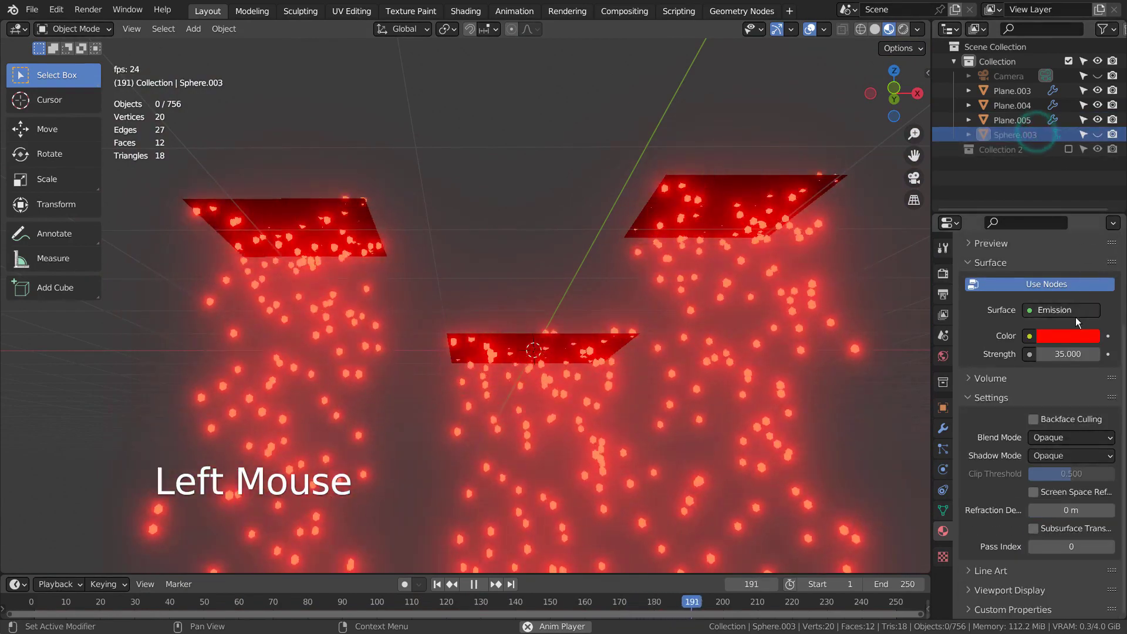
{"action": "left_click", "coordinate": [1068, 336]}
{"action": "left_click", "coordinate": [997, 215]}
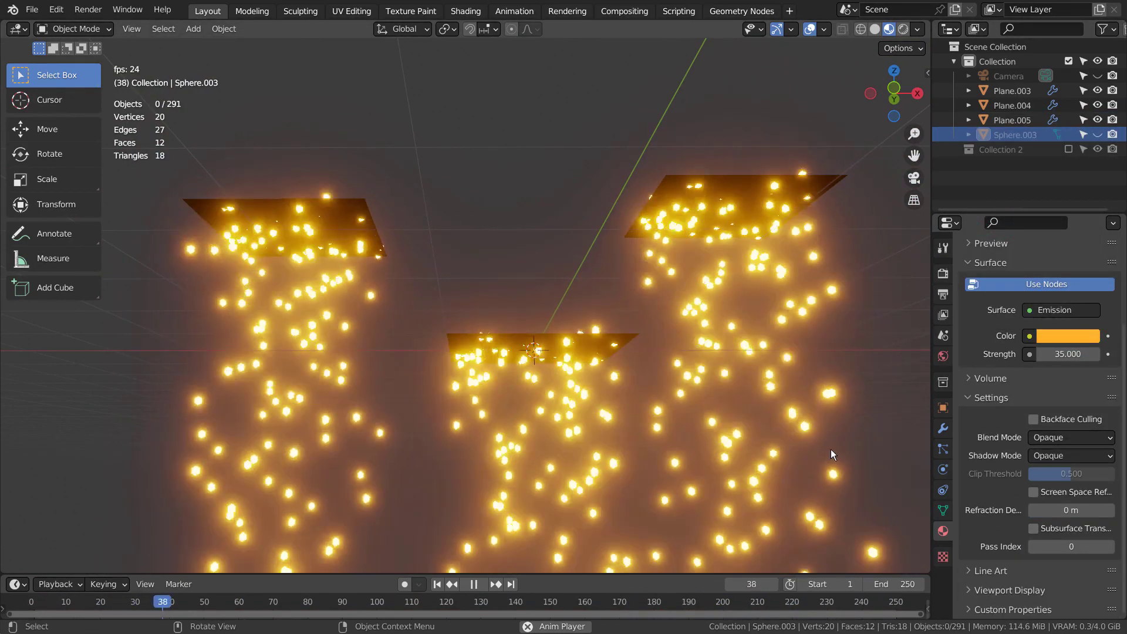
{"action": "middle_click_drag", "start_coordinate": [830, 450], "coordinate": [686, 355], "text": "shift"}
Step: Unhide Sphere.003 and duplicate it into Sphere.004 lower-left and Sphere.005 lower-right
{"action": "scroll", "coordinate": [719, 382], "scroll_direction": "down", "scroll_amount": 2}
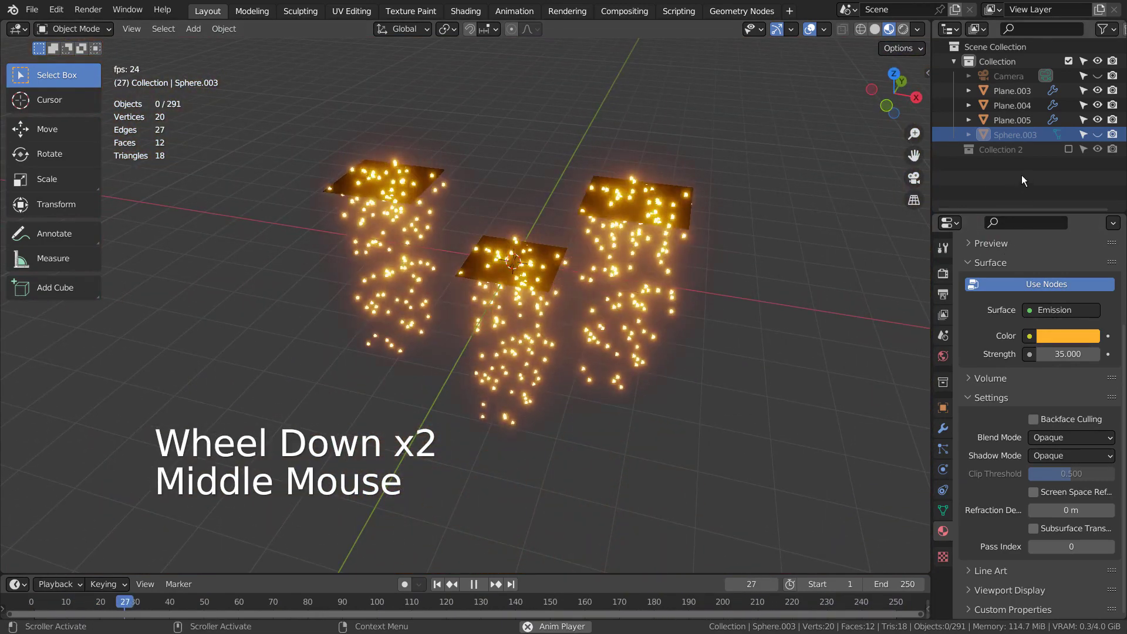
{"action": "left_click", "coordinate": [1098, 134]}
{"action": "left_click", "coordinate": [532, 247]}
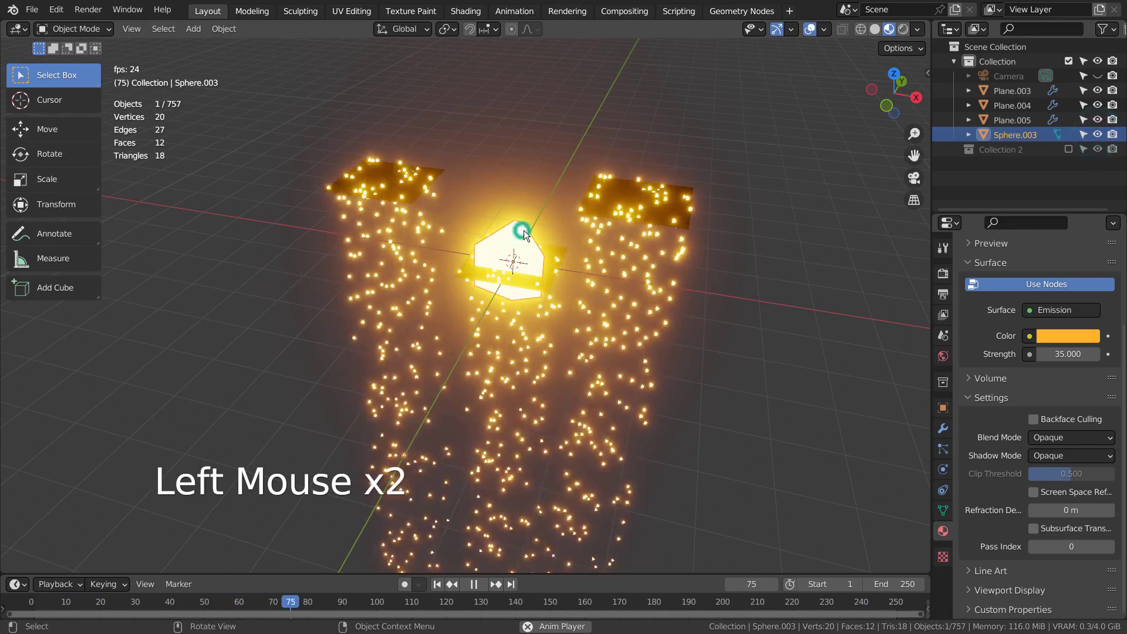
{"action": "key", "text": "shift+d"}
{"action": "left_click", "coordinate": [409, 296]}
{"action": "key", "text": "shift+d"}
{"action": "left_click", "coordinate": [709, 344]}
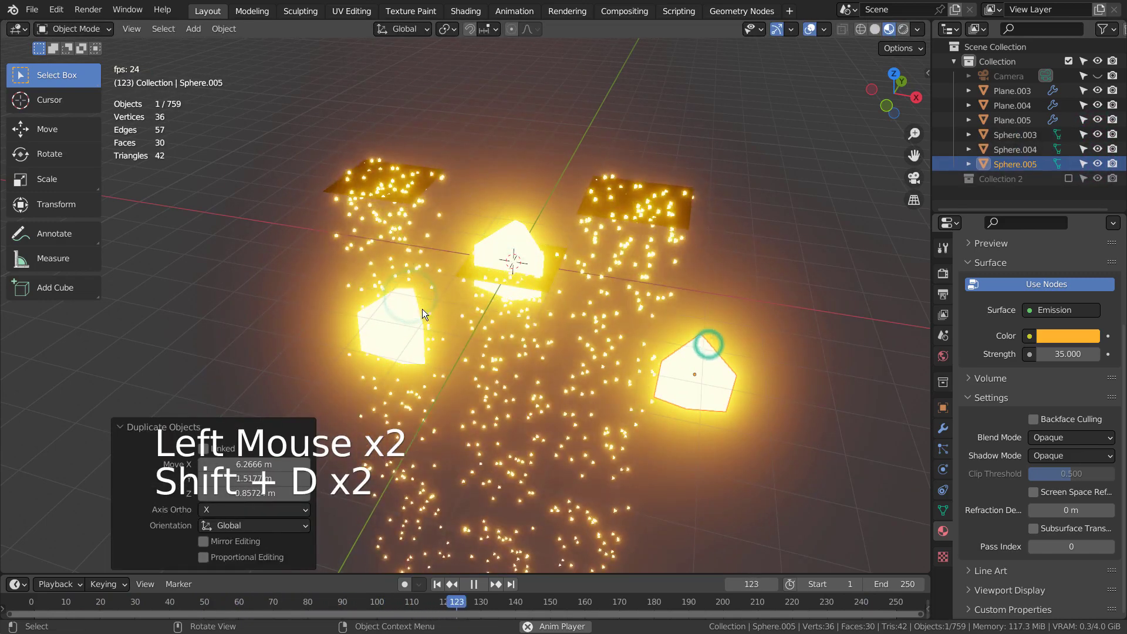
{"action": "left_click", "coordinate": [422, 311]}
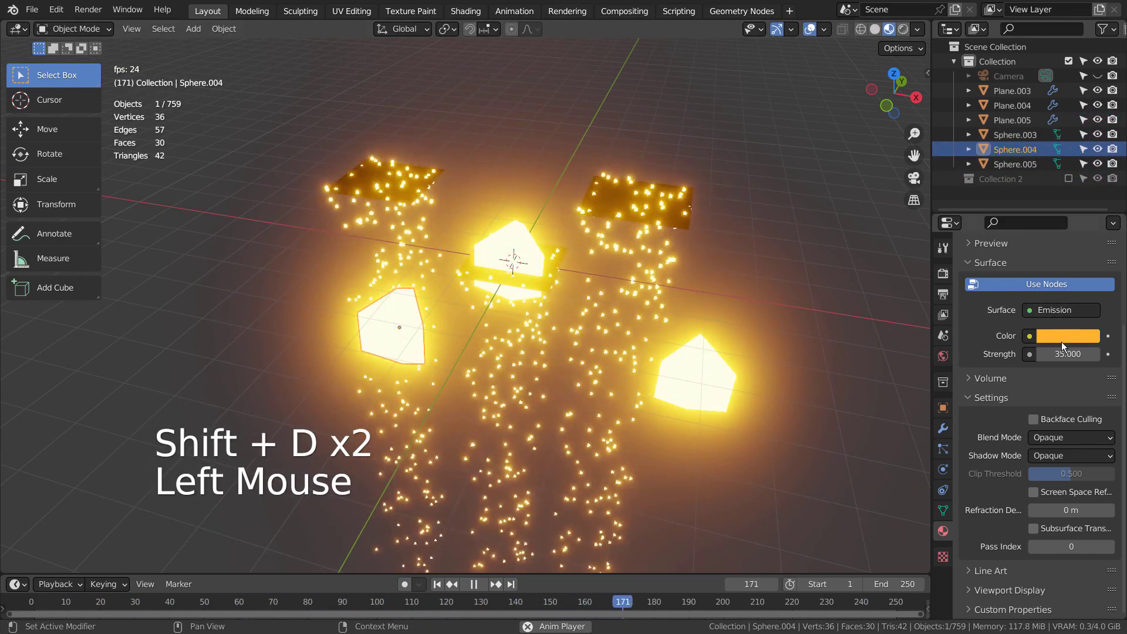
{"action": "scroll", "coordinate": [1048, 341], "scroll_direction": "up", "scroll_amount": 2}
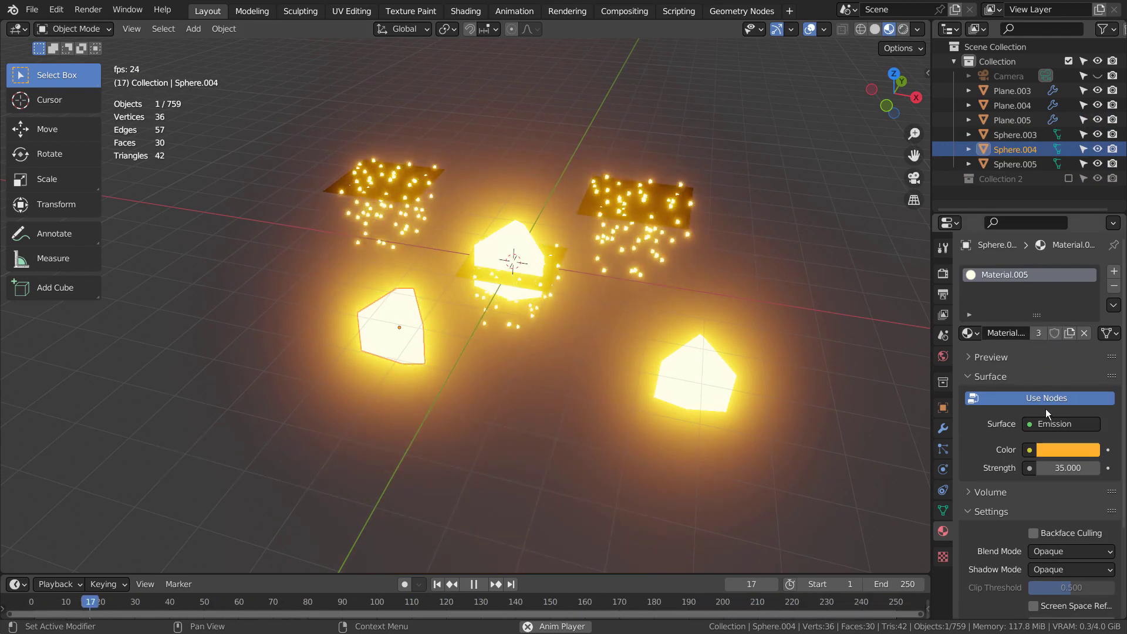
Step: Try turning the shared emission colour green, then undo it
{"action": "left_click", "coordinate": [1066, 450]}
{"action": "left_click", "coordinate": [985, 270]}
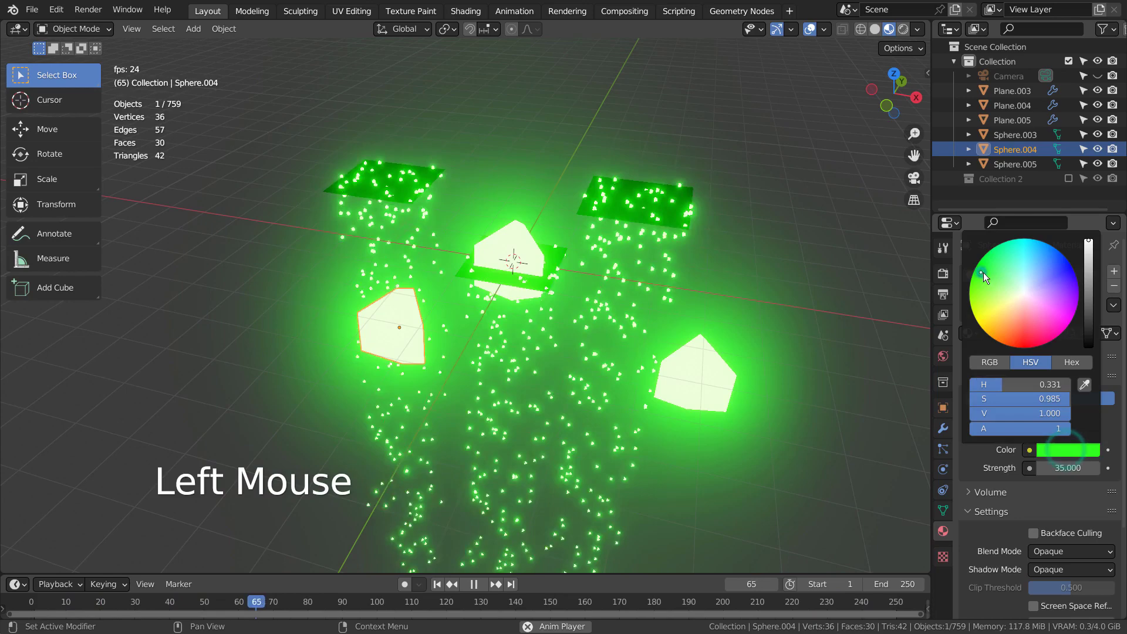
{"action": "key", "text": "ctrl+z"}
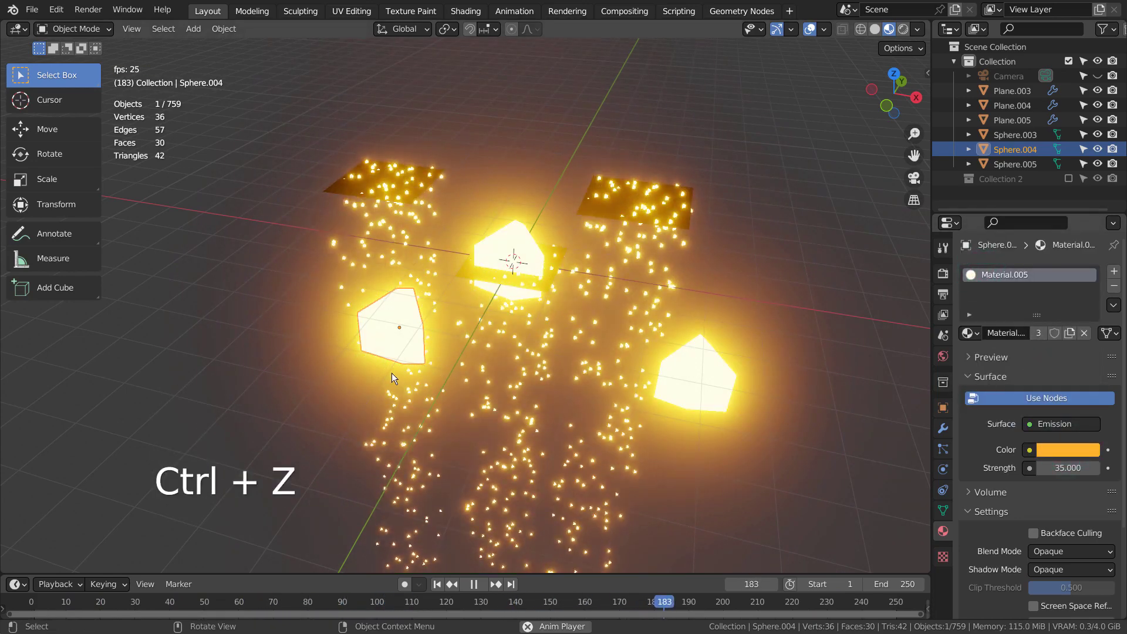
Step: Make the left sphere's material single-user Material.007 and set its emission to green
{"action": "left_click", "coordinate": [390, 320]}
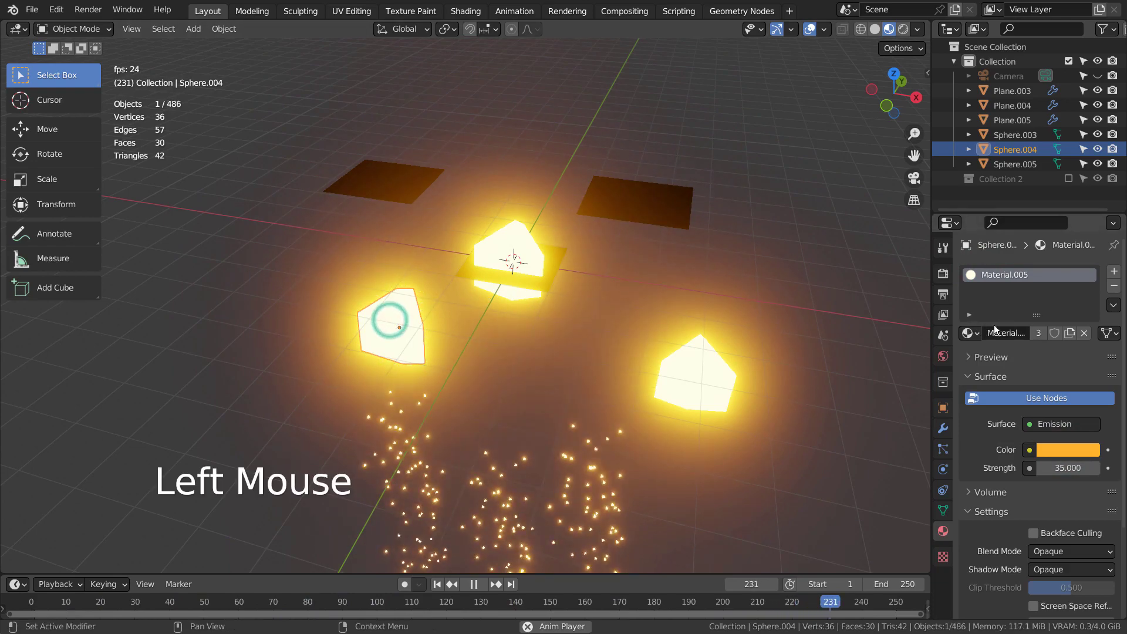
{"action": "left_click", "coordinate": [1040, 333]}
{"action": "left_click", "coordinate": [1058, 449]}
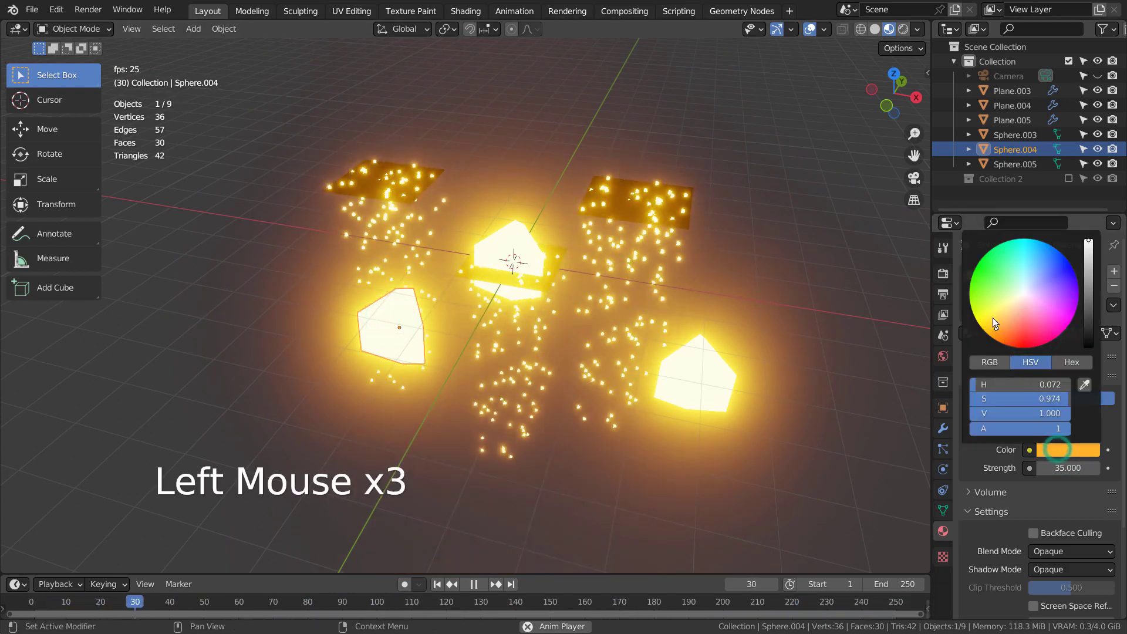
{"action": "left_click", "coordinate": [981, 276]}
{"action": "left_click", "coordinate": [732, 322]}
{"action": "middle_click_drag", "start_coordinate": [699, 499], "coordinate": [505, 279]}
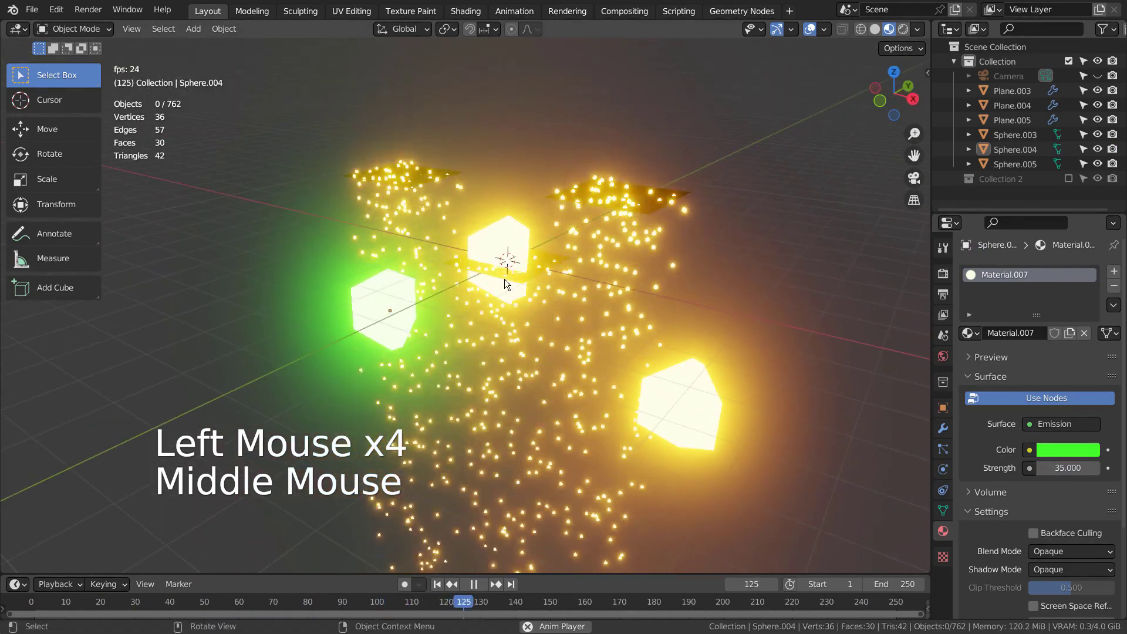
{"action": "left_click", "coordinate": [409, 176]}
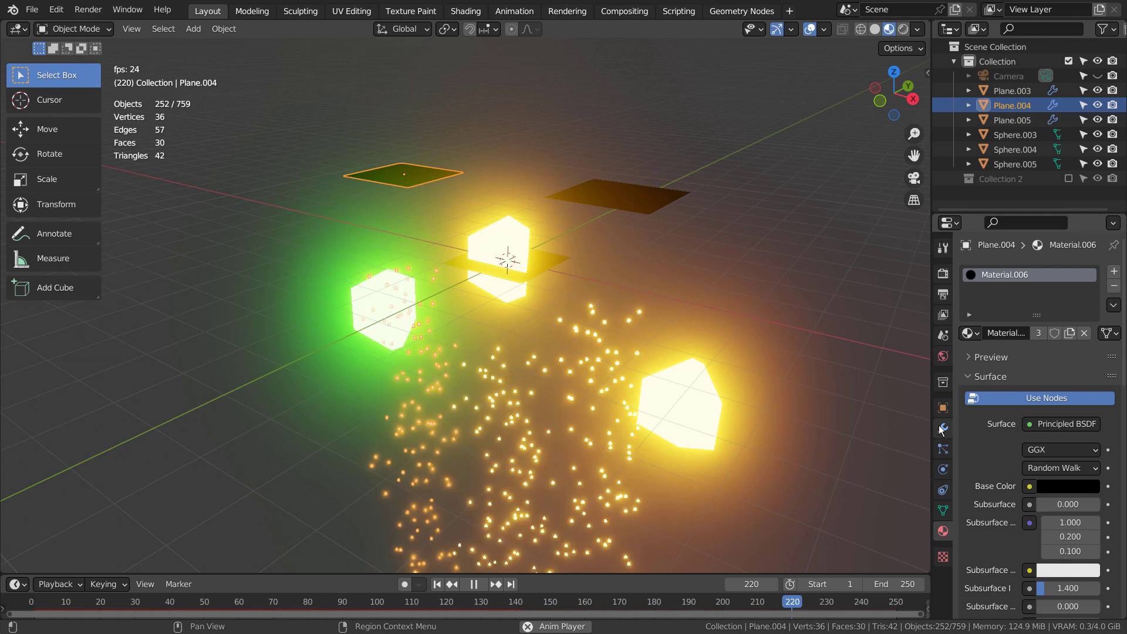
Step: Open Plane.004's particle system specials menu with settings still shared, then stop playback at frame 1
{"action": "left_click", "coordinate": [943, 450]}
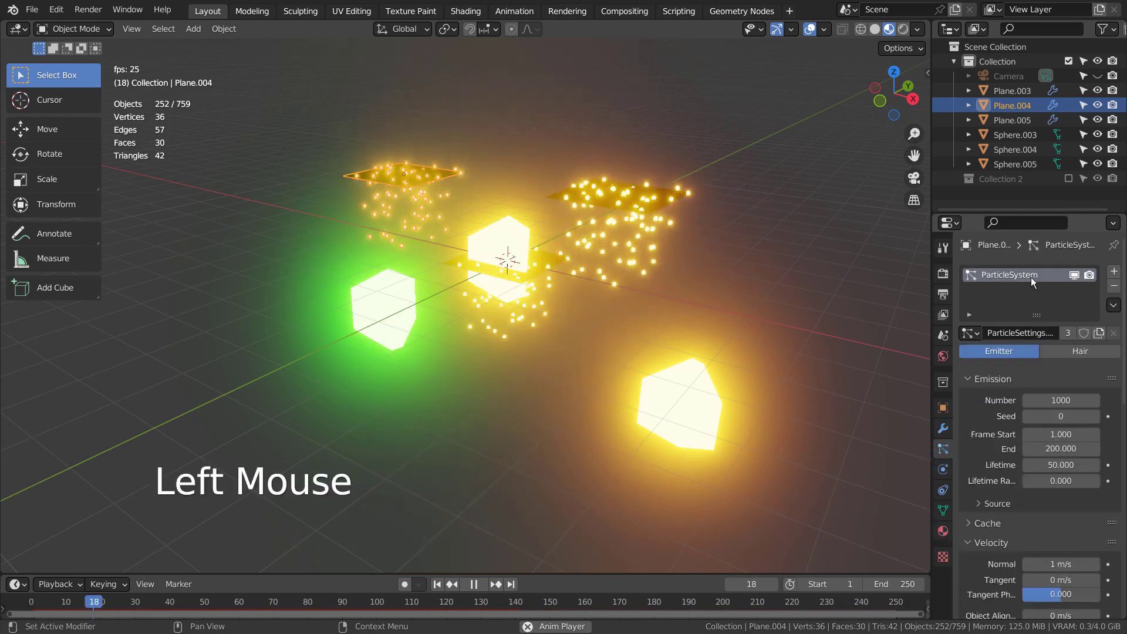
{"action": "left_click", "coordinate": [1100, 333]}
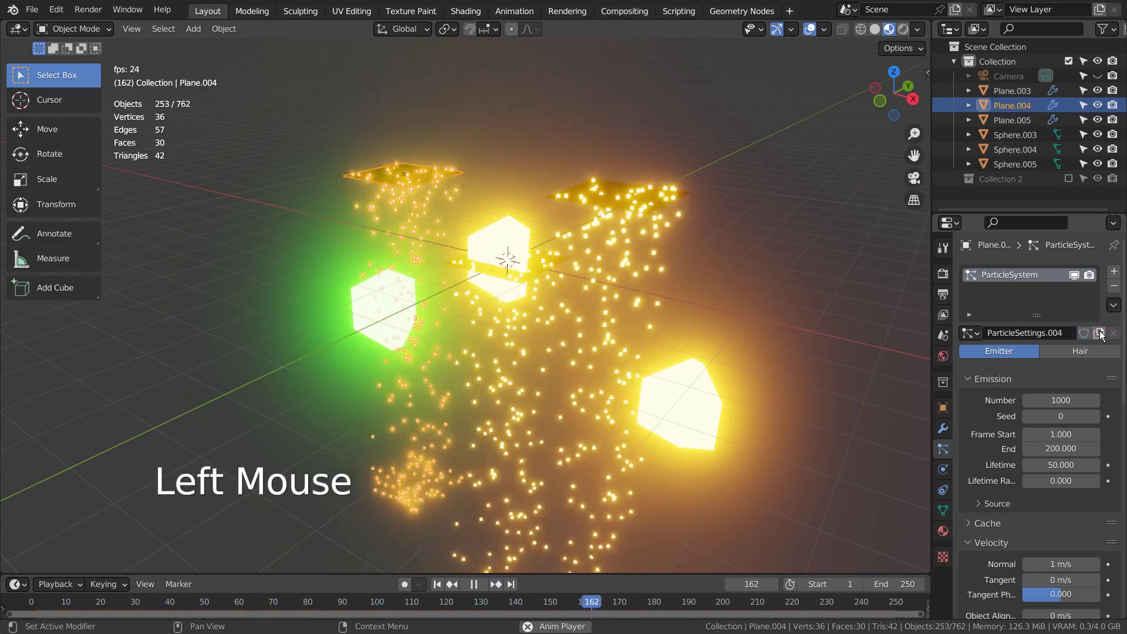
{"action": "key", "text": "ctrl+z"}
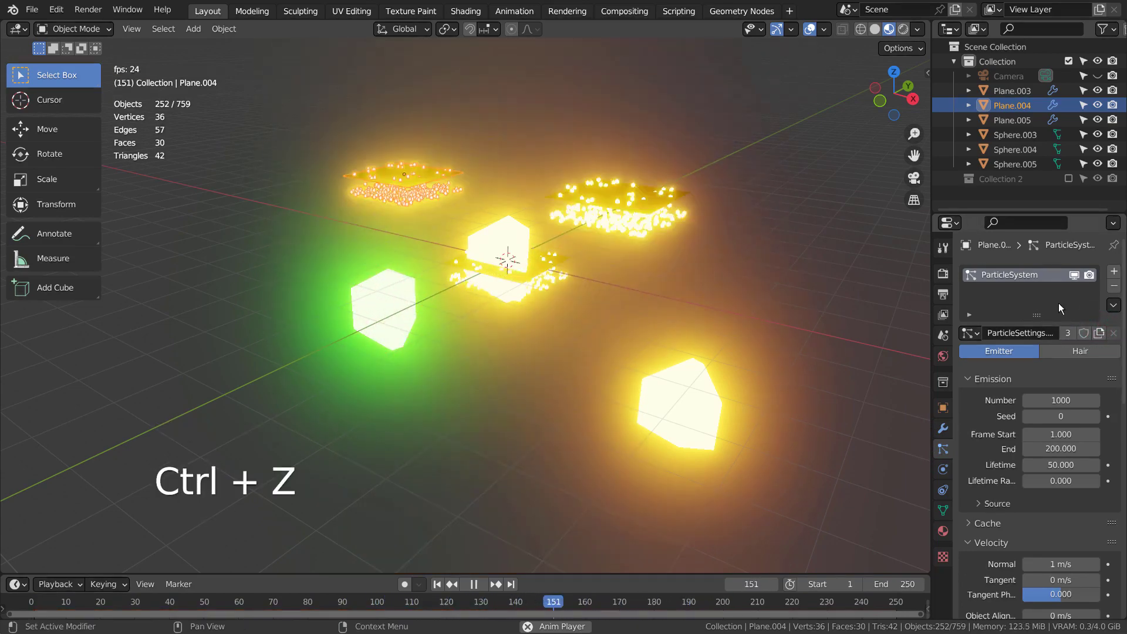
{"action": "left_click", "coordinate": [1002, 271]}
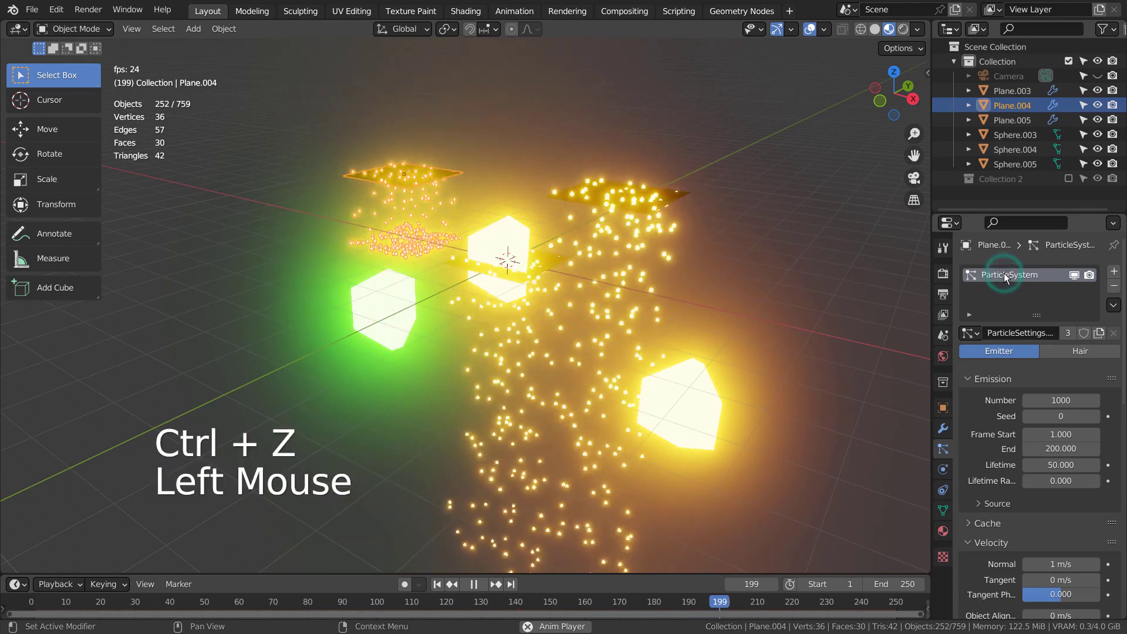
{"action": "right_click", "coordinate": [1027, 278]}
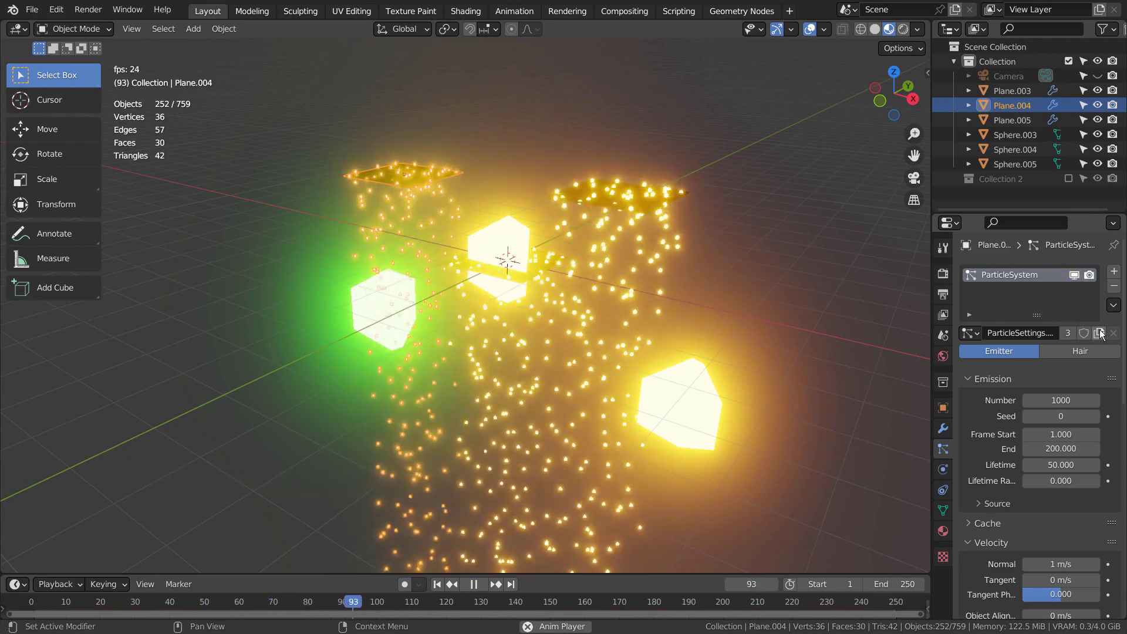
{"action": "left_click", "coordinate": [474, 584]}
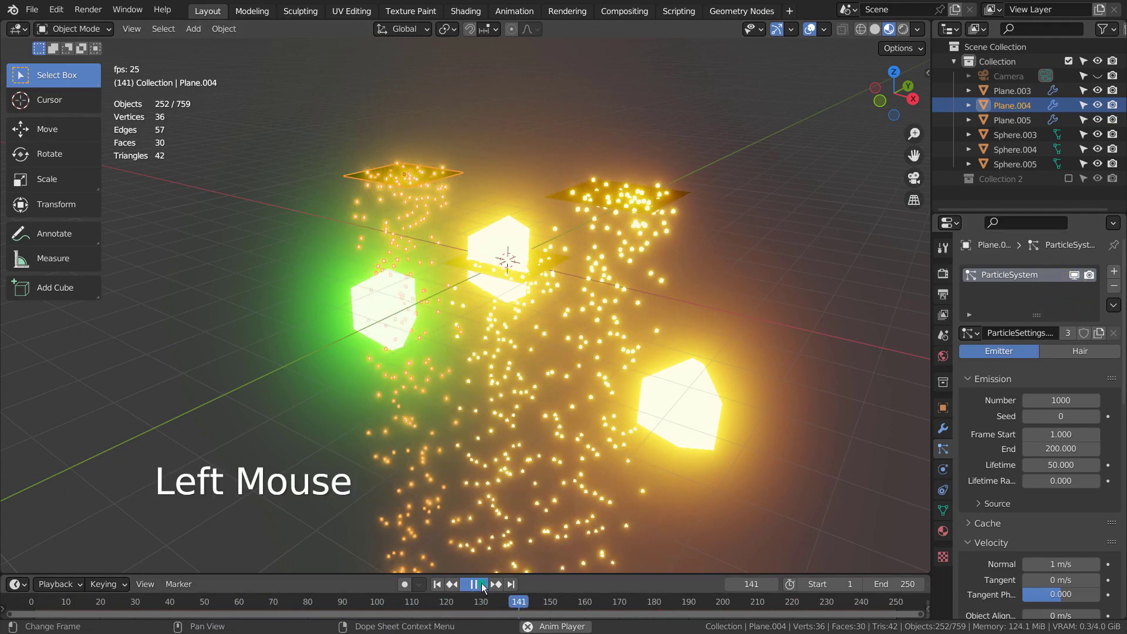
{"action": "left_click", "coordinate": [437, 584]}
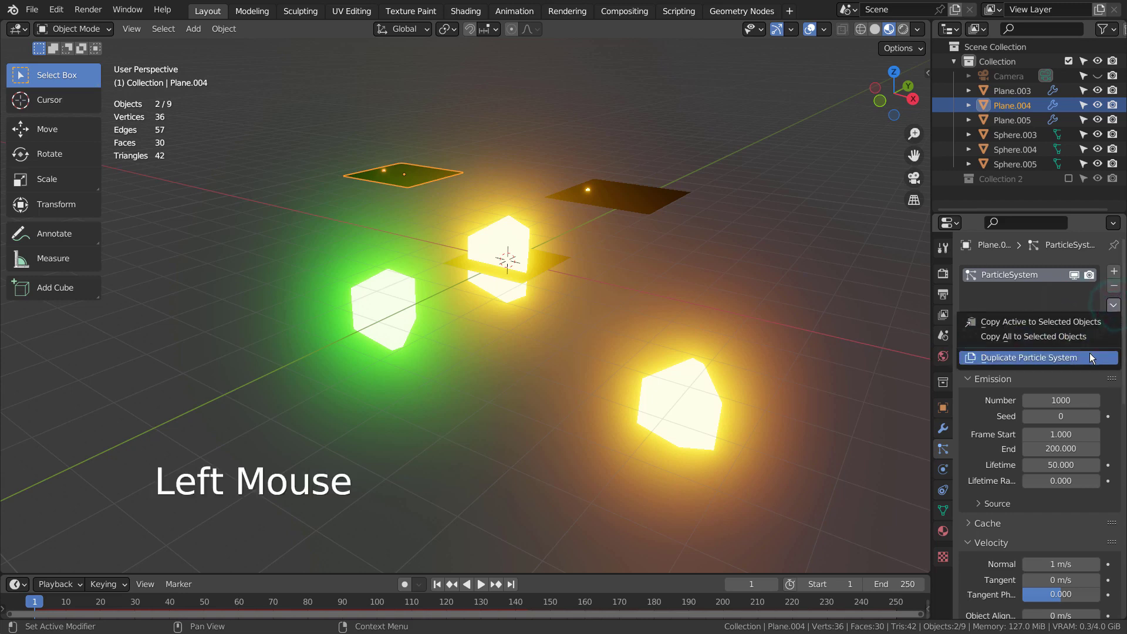
Step: Duplicate Plane.004's particle system into ParticleSystem.001 and orbit around the falling particles
{"action": "left_click", "coordinate": [1030, 358]}
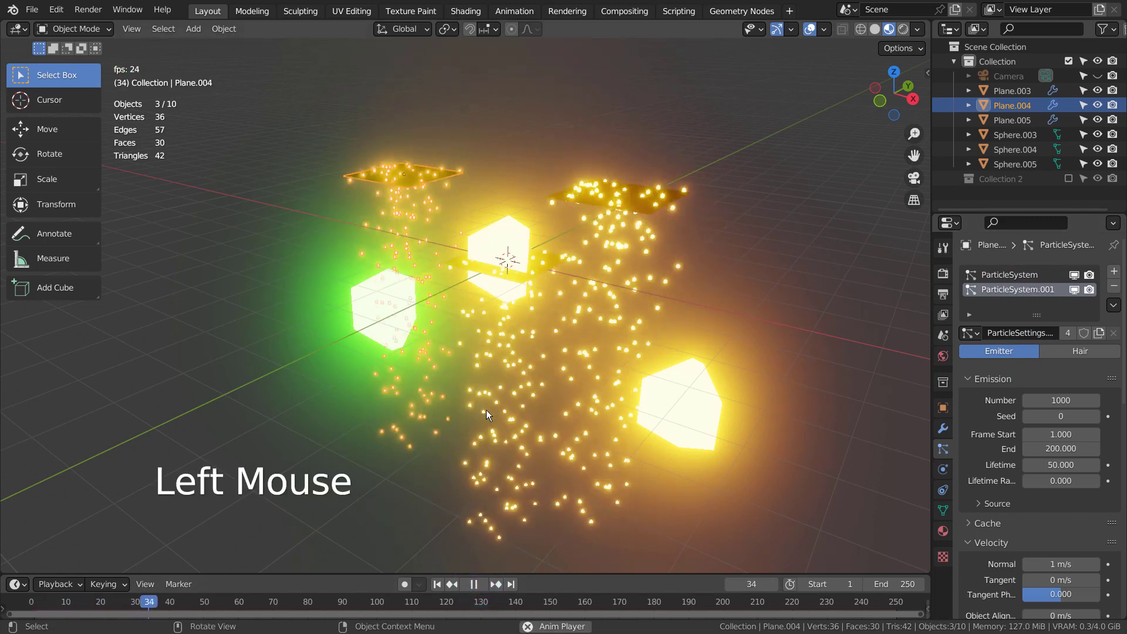
{"action": "middle_click_drag", "start_coordinate": [486, 410], "coordinate": [567, 400]}
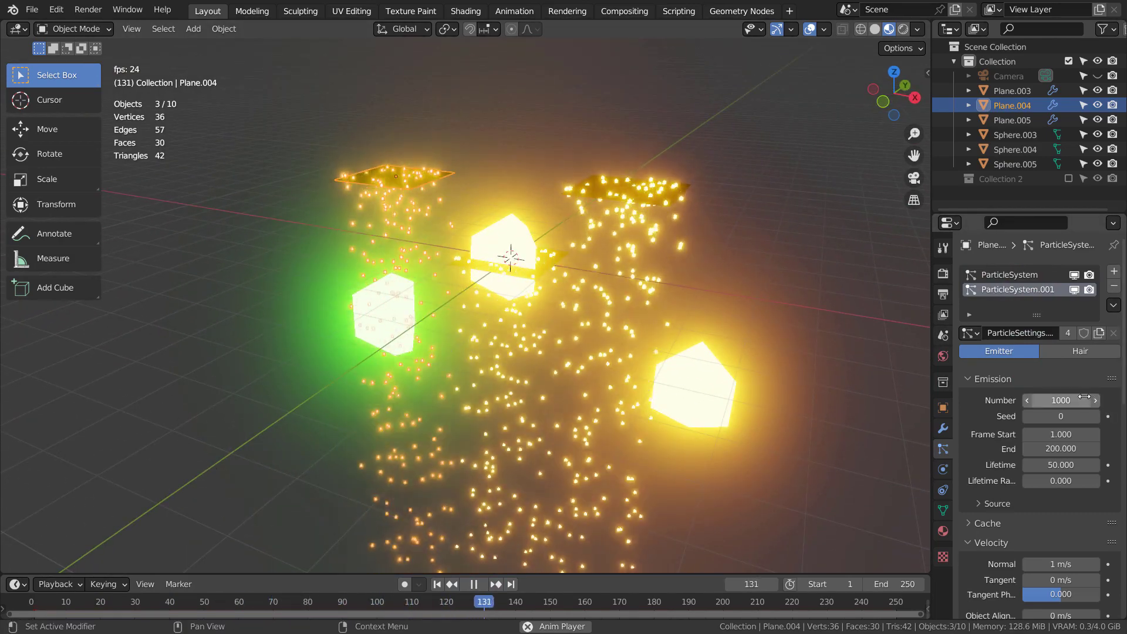
{"action": "scroll", "coordinate": [1066, 389], "scroll_direction": "down", "scroll_amount": 7}
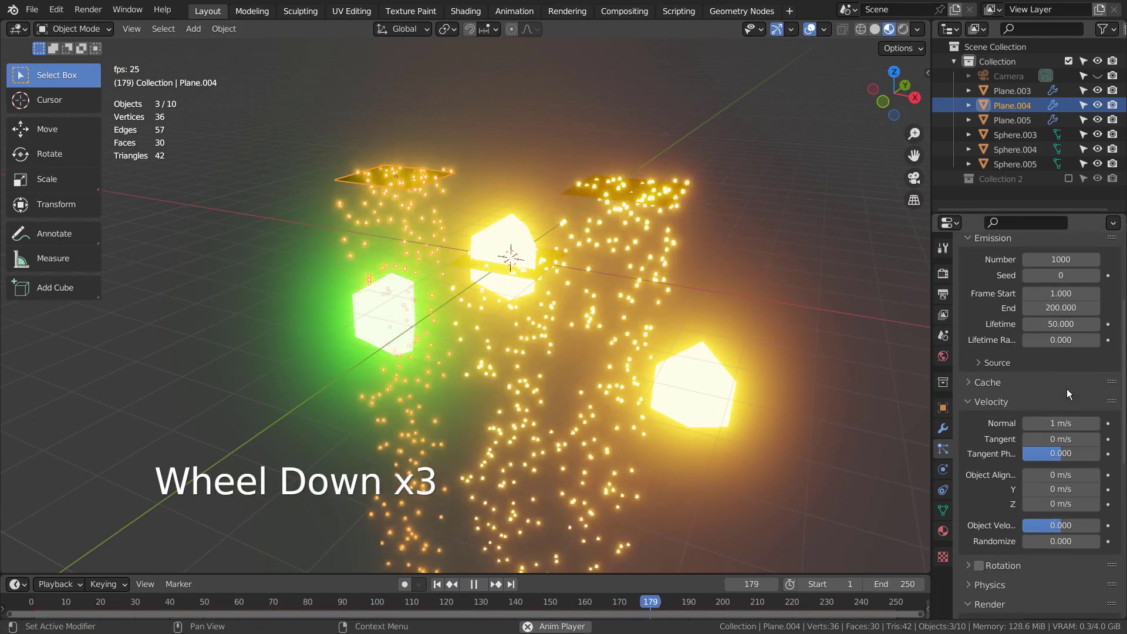
{"action": "scroll", "coordinate": [1070, 440], "scroll_direction": "down", "scroll_amount": 1}
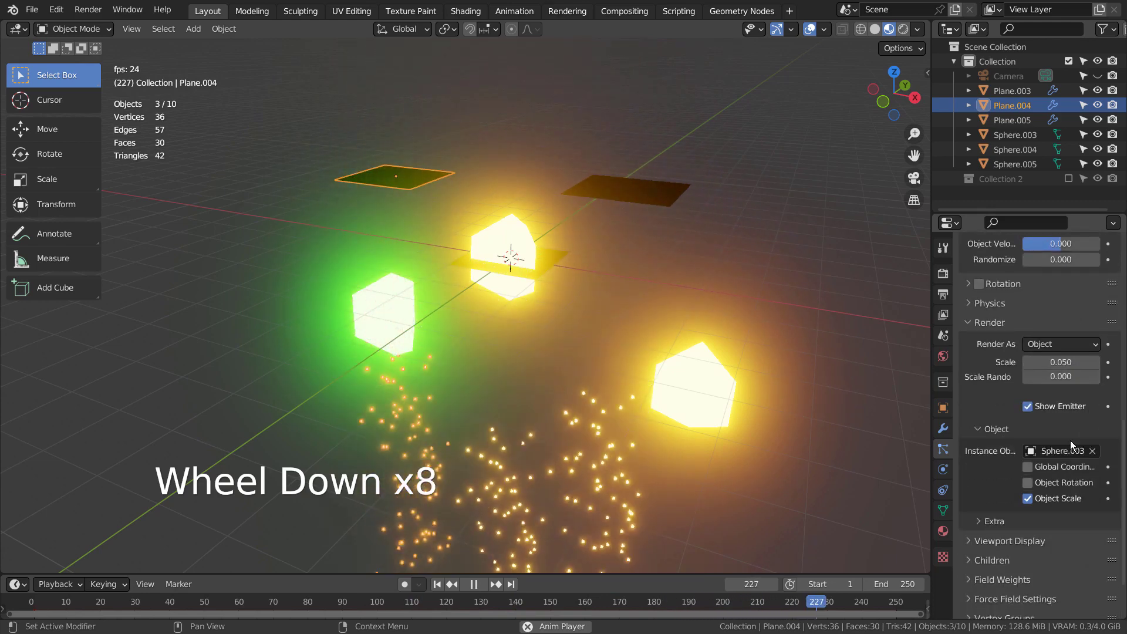
{"action": "left_click", "coordinate": [1059, 450]}
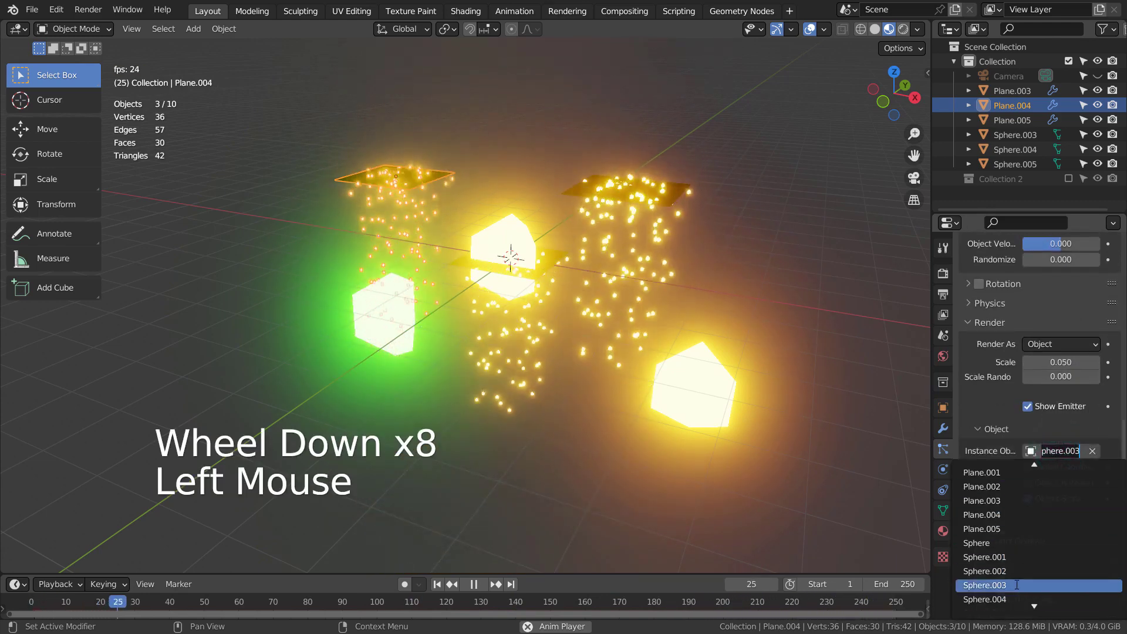
{"action": "left_click", "coordinate": [1015, 599]}
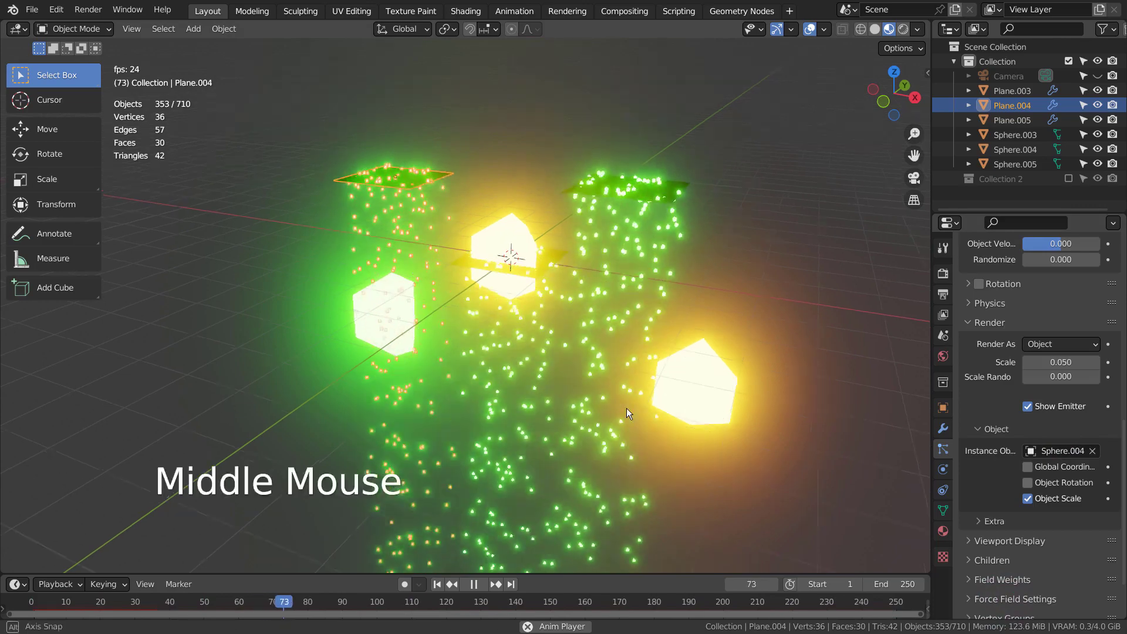
{"action": "middle_click_drag", "start_coordinate": [626, 407], "coordinate": [783, 433]}
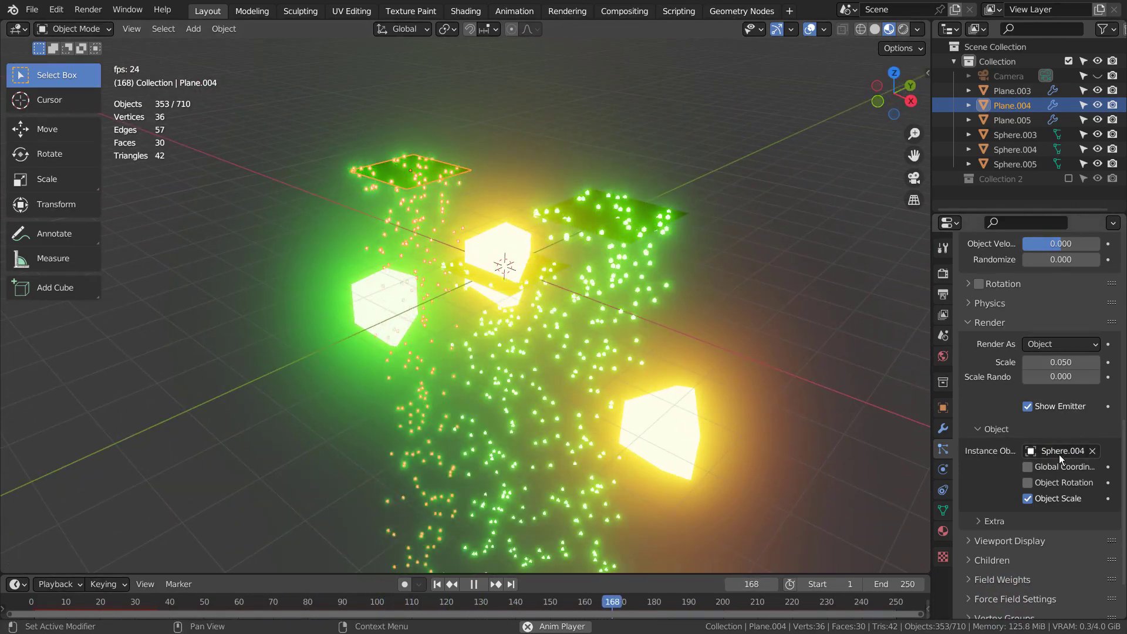
{"action": "key", "text": "ctrl+z"}
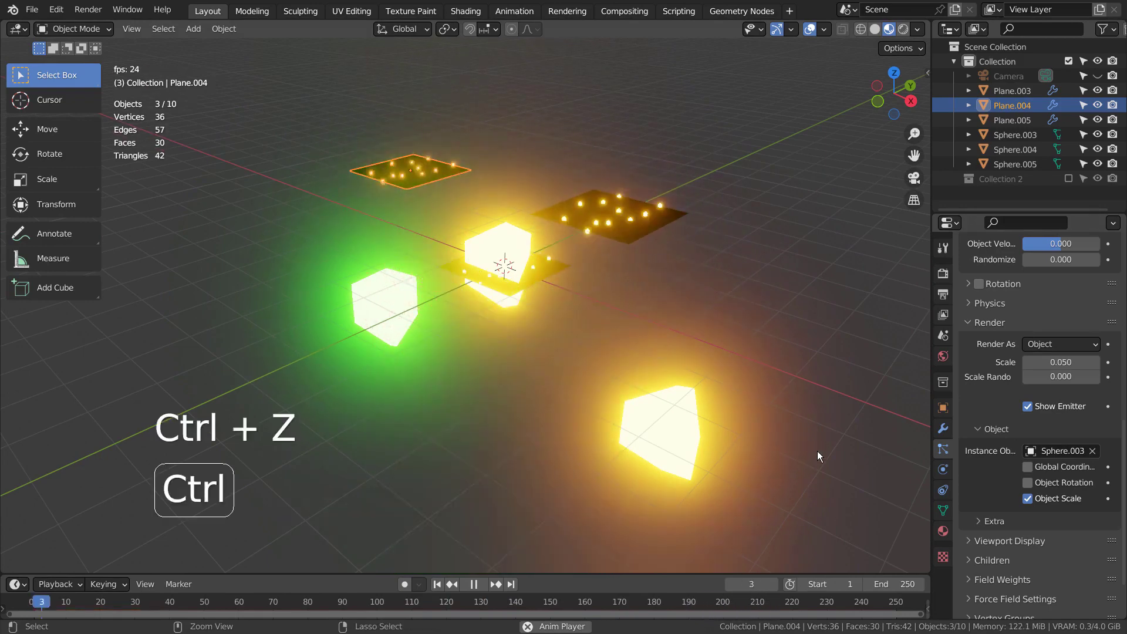
{"action": "left_click", "coordinate": [404, 178]}
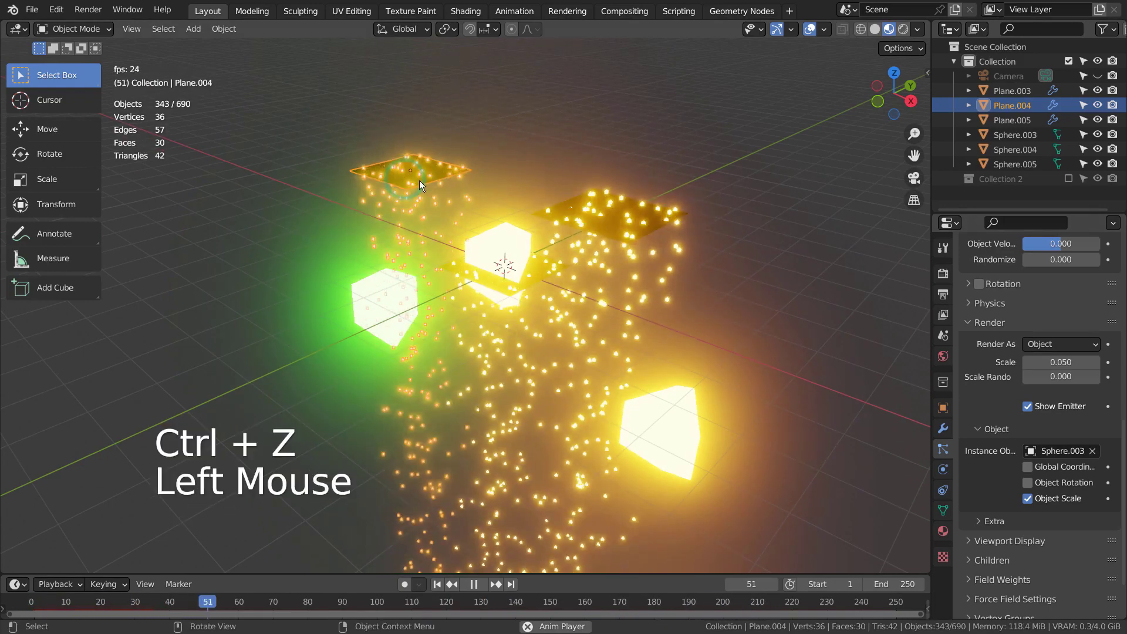
Step: Make ParticleSystem.001's settings single-user and set its Instance Object to Sphere.002
{"action": "scroll", "coordinate": [1058, 348], "scroll_direction": "up", "scroll_amount": 6}
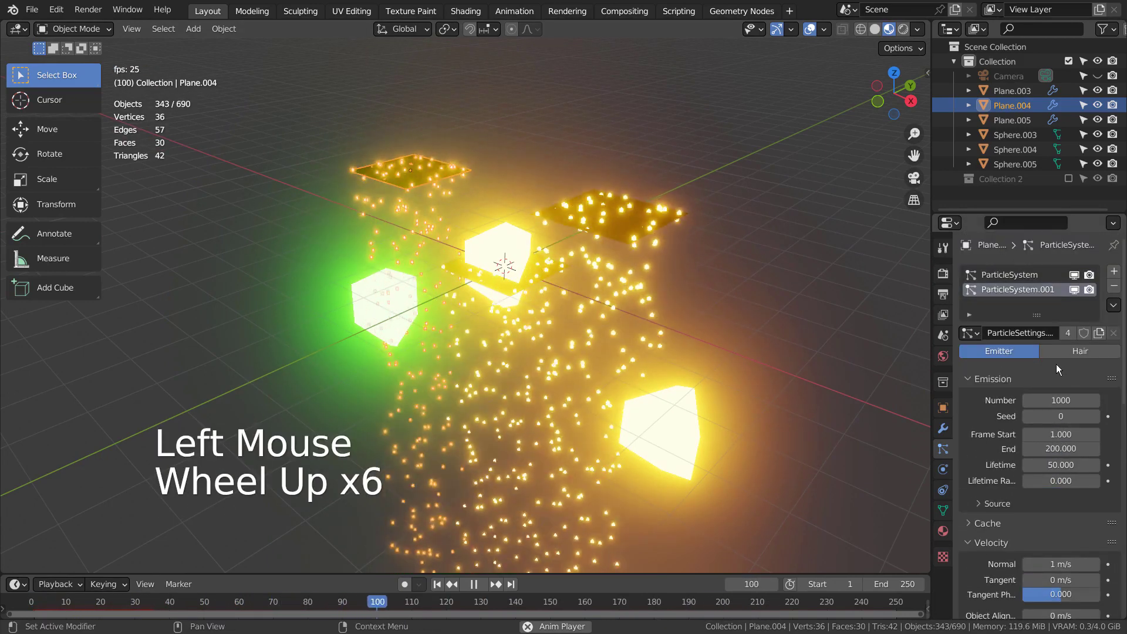
{"action": "left_click", "coordinate": [1068, 333]}
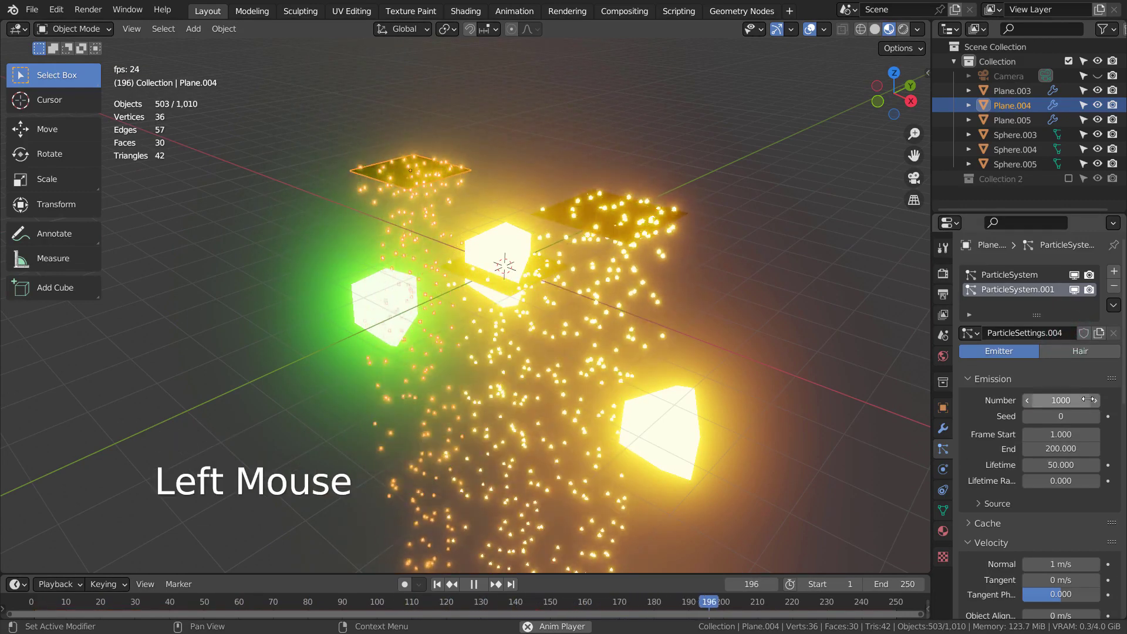
{"action": "scroll", "coordinate": [1076, 454], "scroll_direction": "down", "scroll_amount": 4}
{"action": "left_click", "coordinate": [1061, 451]}
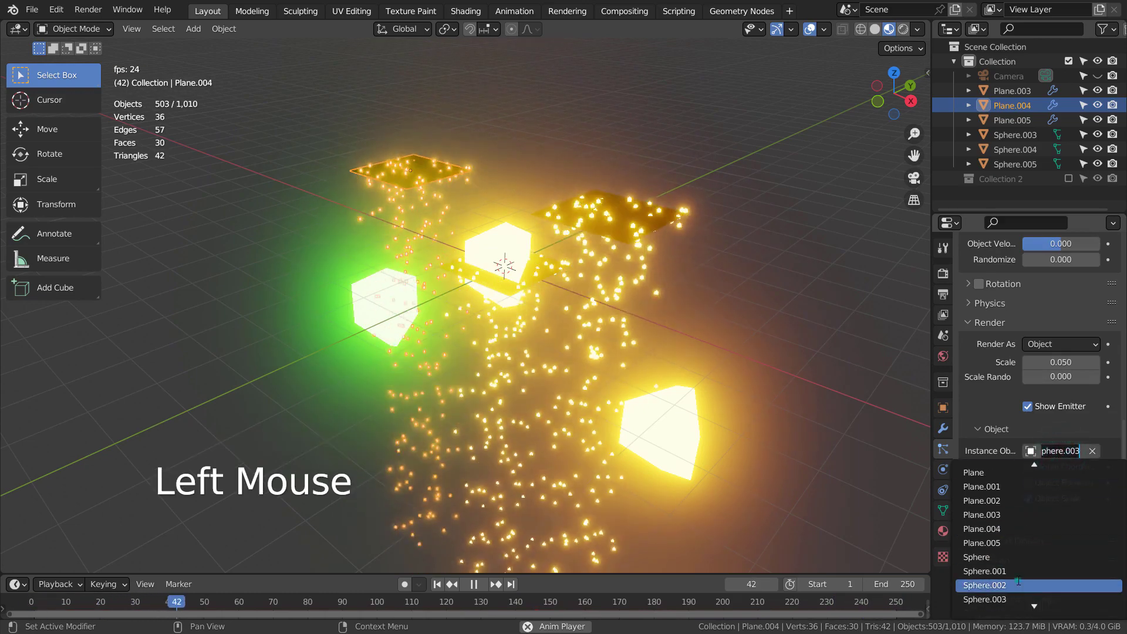
{"action": "left_click", "coordinate": [1019, 584]}
Step: Select Plane.005 and set its particle Instance Object to Sphere.001 for a green stream
{"action": "left_click", "coordinate": [766, 315]}
{"action": "middle_click_drag", "start_coordinate": [791, 309], "coordinate": [667, 224]}
{"action": "left_click", "coordinate": [619, 189]}
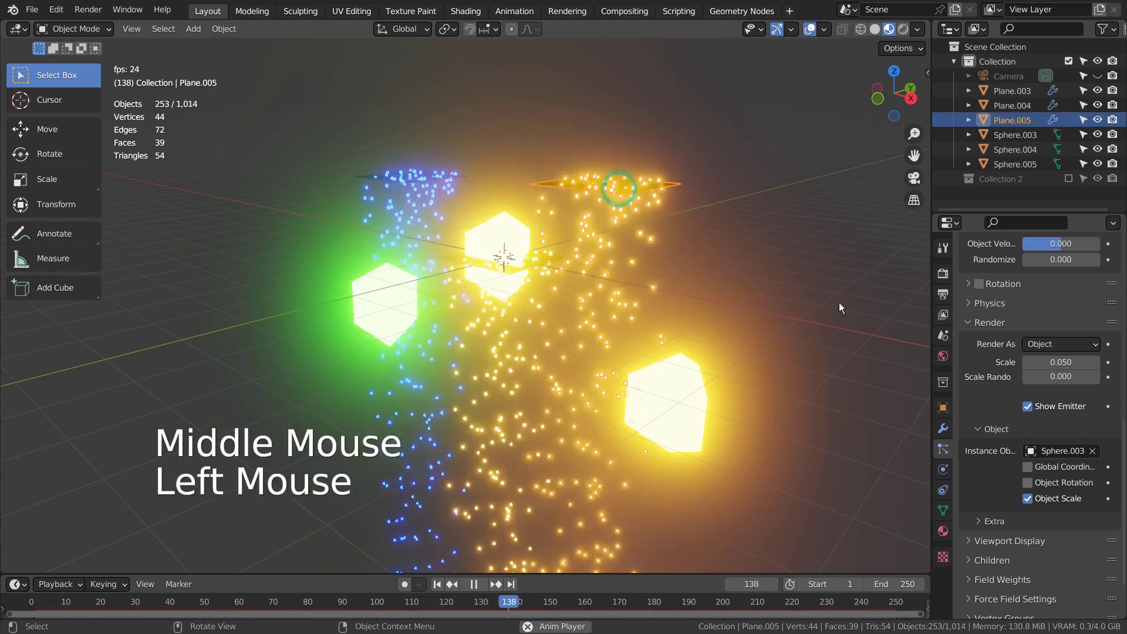
{"action": "scroll", "coordinate": [1074, 340], "scroll_direction": "up", "scroll_amount": 5}
{"action": "scroll", "coordinate": [1074, 340], "scroll_direction": "up", "scroll_amount": 2}
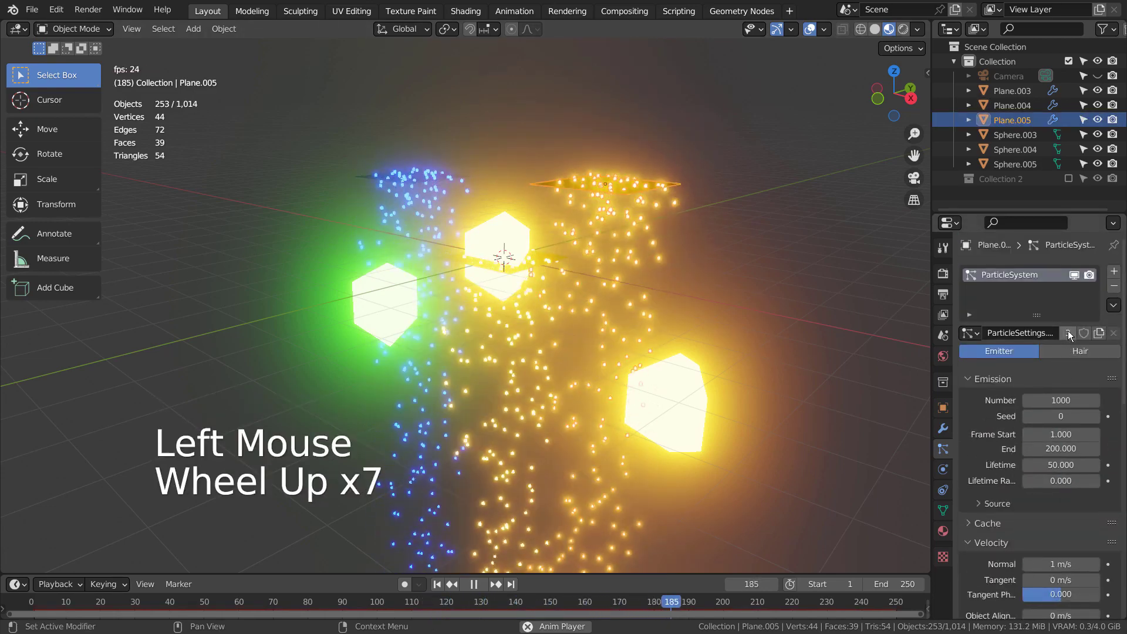
{"action": "scroll", "coordinate": [1077, 351], "scroll_direction": "down", "scroll_amount": 6}
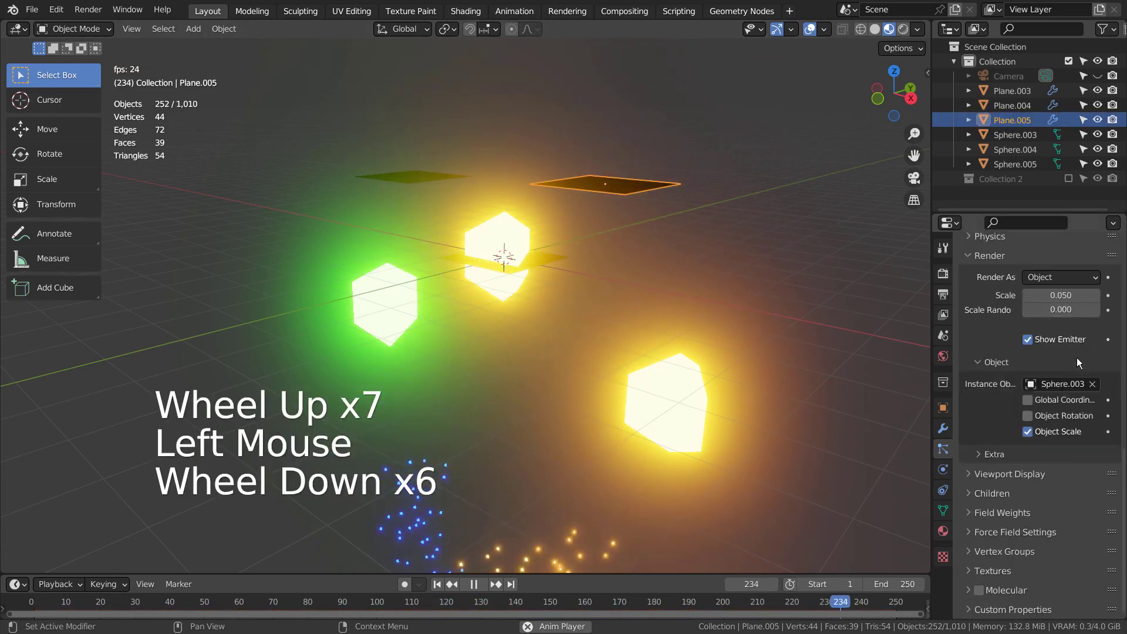
{"action": "left_click", "coordinate": [1060, 384]}
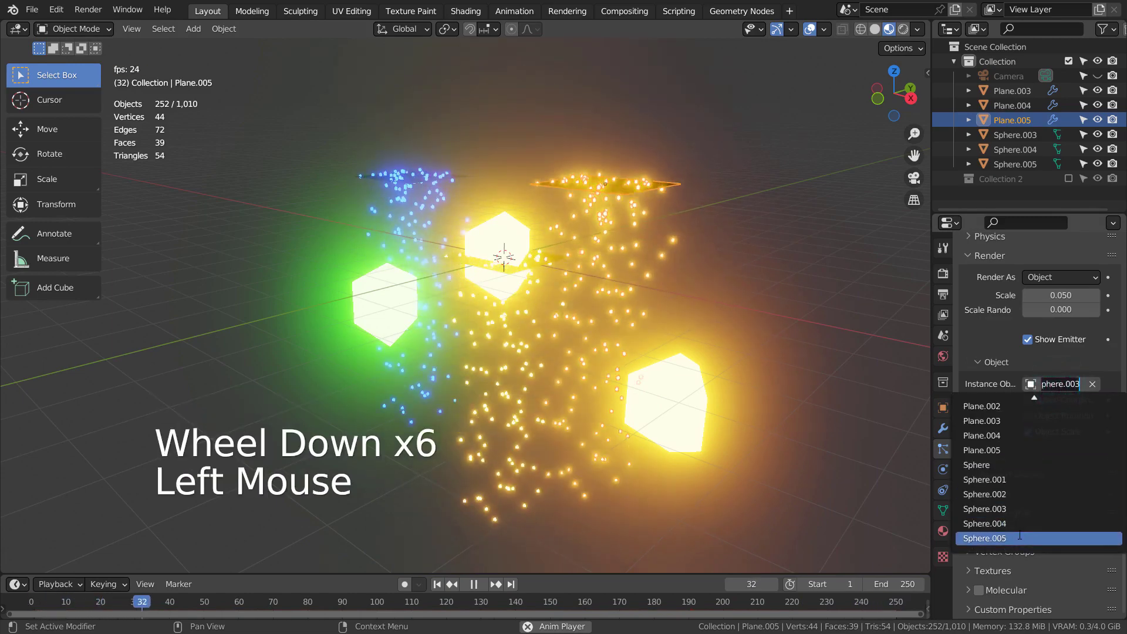
{"action": "left_click", "coordinate": [1019, 538]}
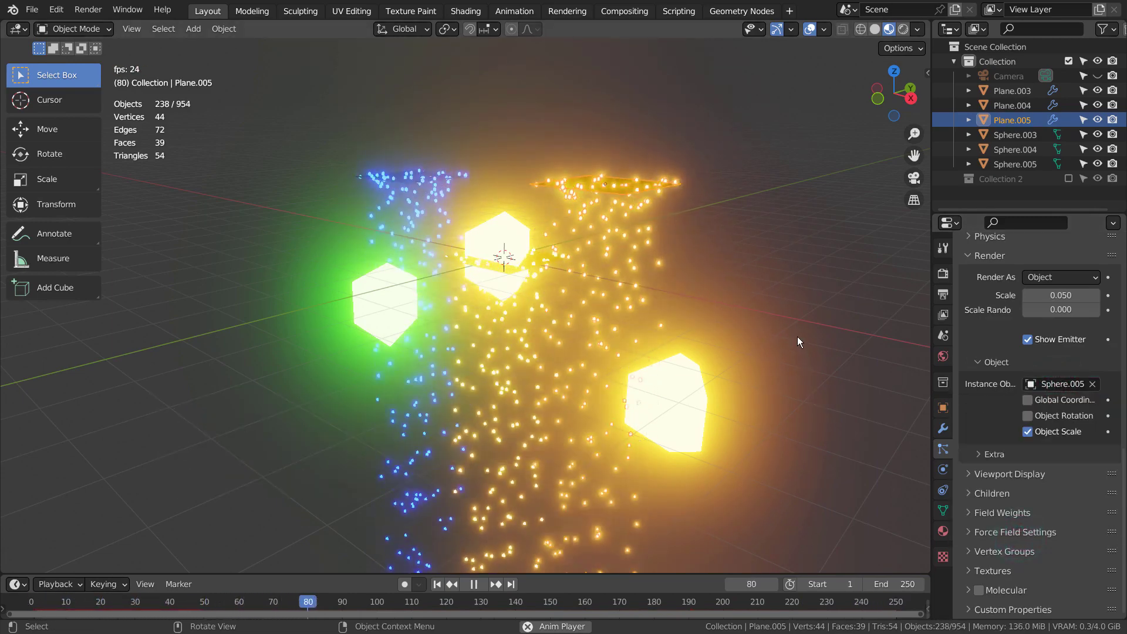
{"action": "middle_click_drag", "start_coordinate": [797, 337], "coordinate": [812, 351]}
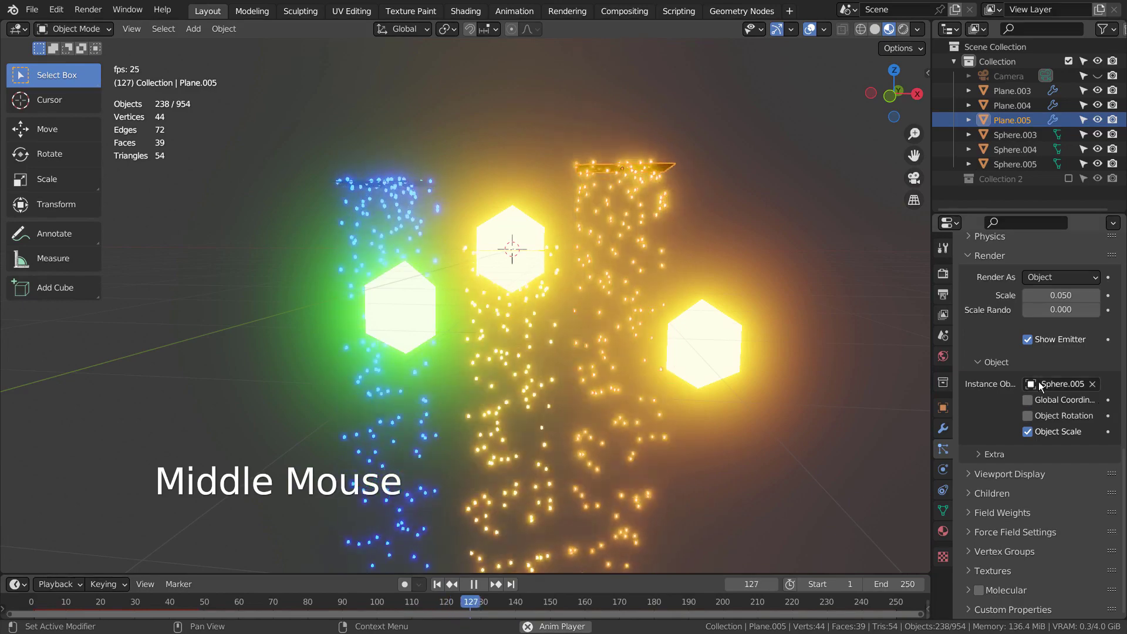
{"action": "left_click", "coordinate": [1038, 384]}
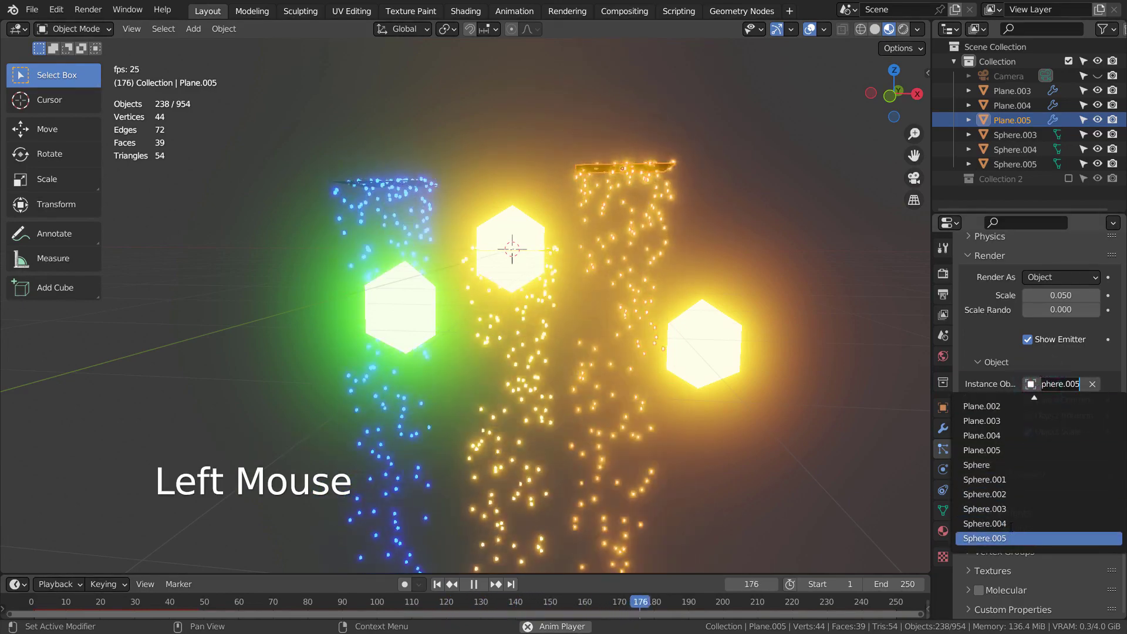
{"action": "left_click", "coordinate": [1016, 479]}
{"action": "middle_click_drag", "start_coordinate": [832, 354], "coordinate": [714, 320]}
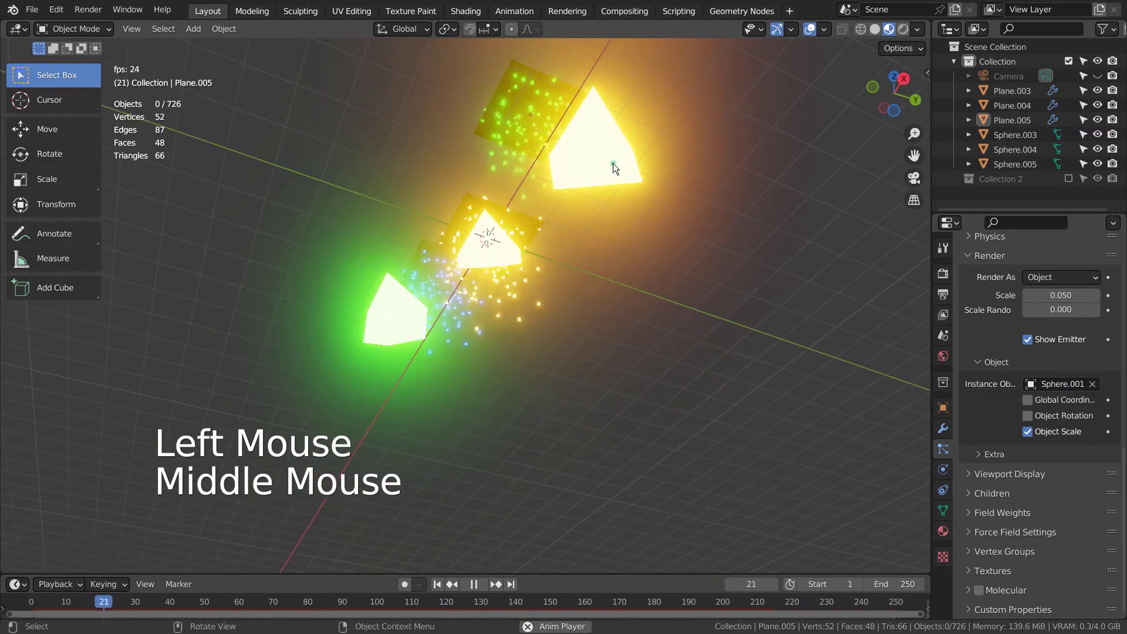
Step: Hide the three glowing source spheres Sphere.005, Sphere.003 and Sphere.004
{"action": "left_click", "coordinate": [610, 162]}
{"action": "left_click", "coordinate": [476, 253], "text": "shift"}
{"action": "left_click", "coordinate": [375, 327], "text": "shift"}
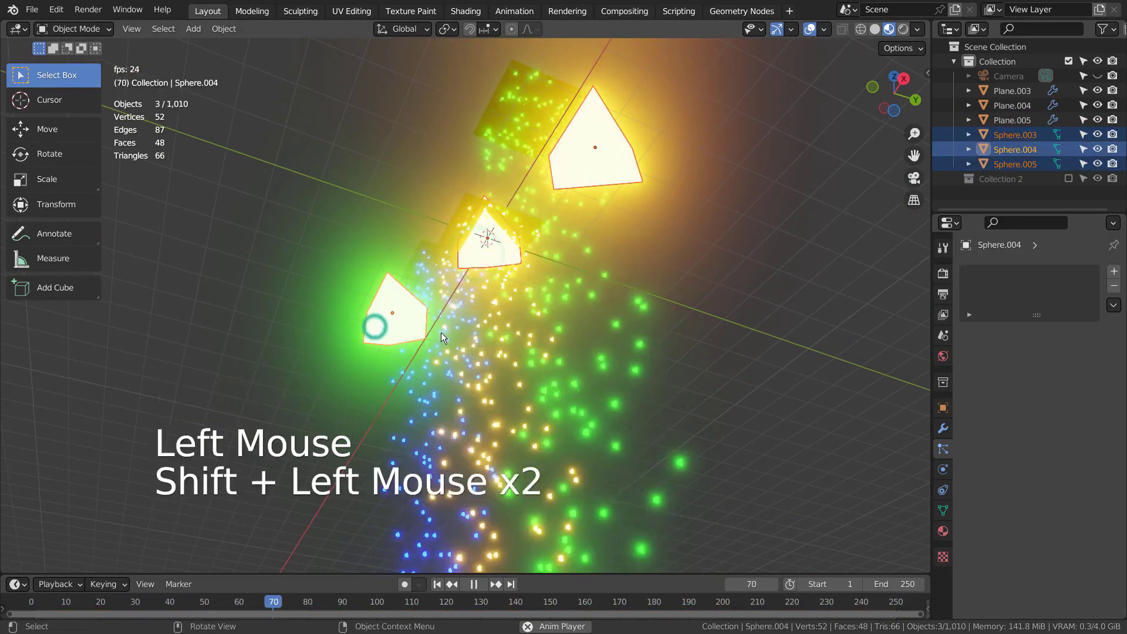
{"action": "key", "text": "h"}
{"action": "middle_click_drag", "start_coordinate": [524, 340], "coordinate": [750, 468]}
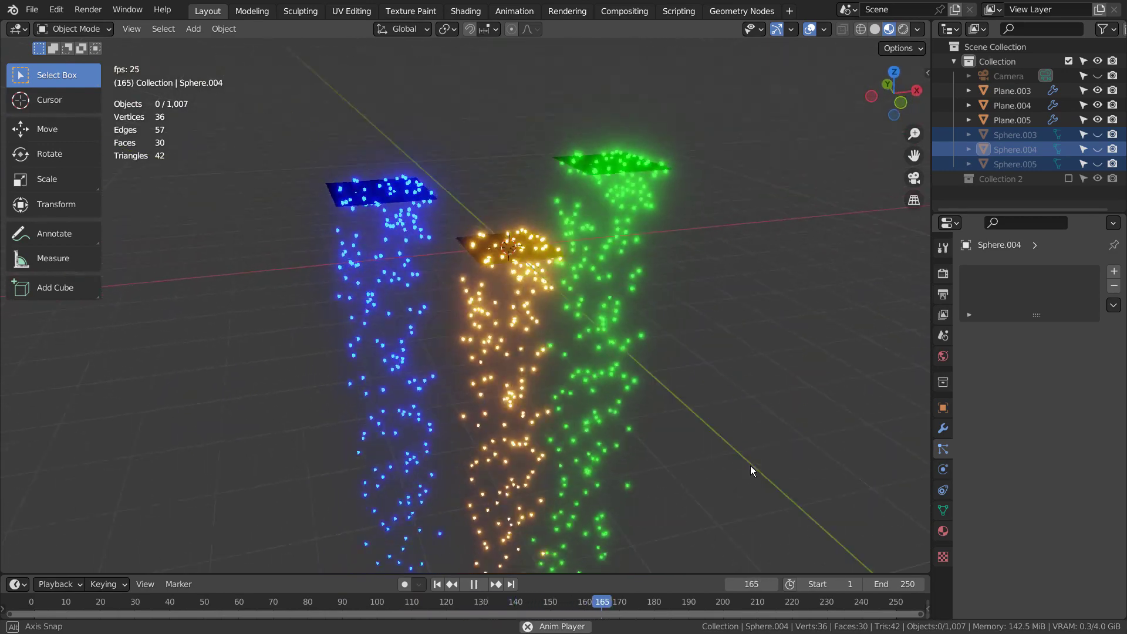
Step: Select the blue emitter Plane.004 and switch to front orthographic view
{"action": "left_click", "coordinate": [537, 274]}
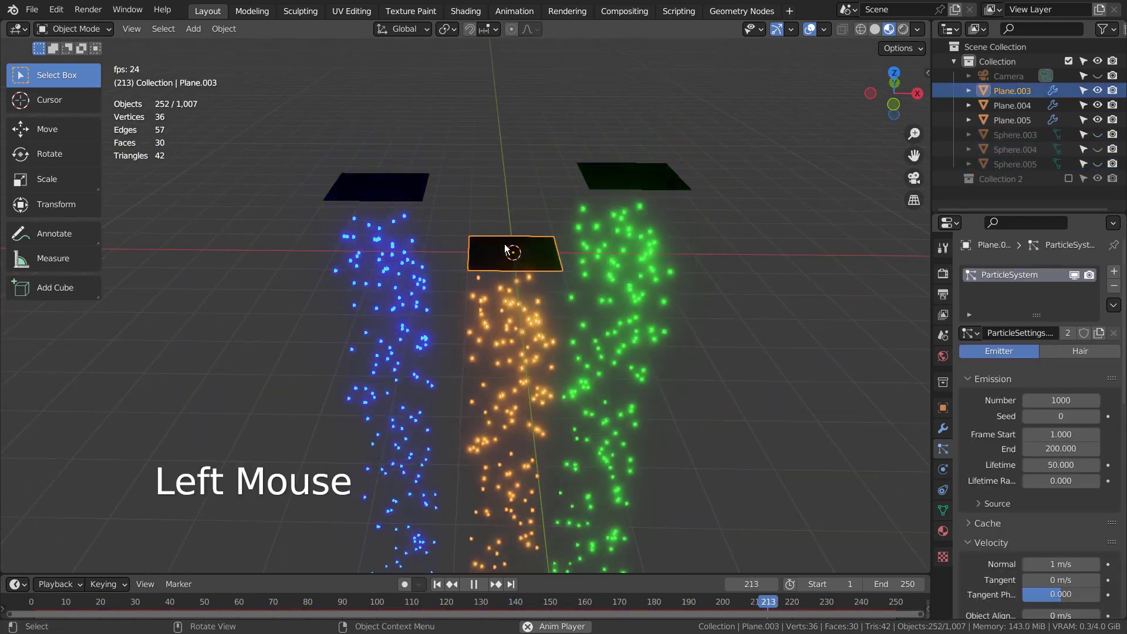
{"action": "left_click", "coordinate": [365, 200]}
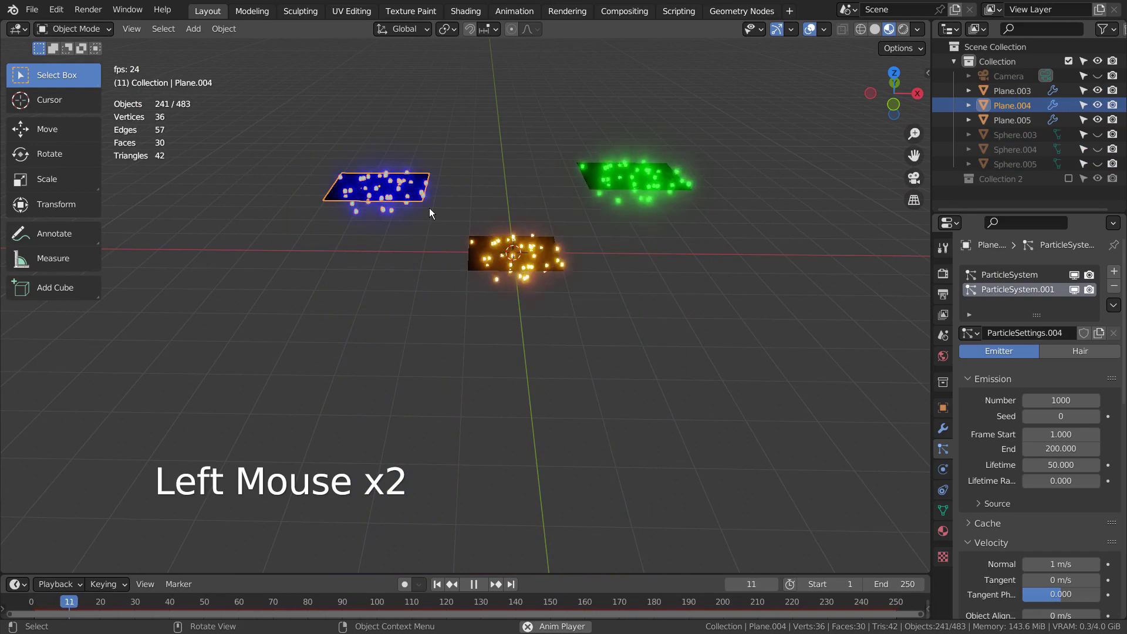
{"action": "key", "text": "KP_1"}
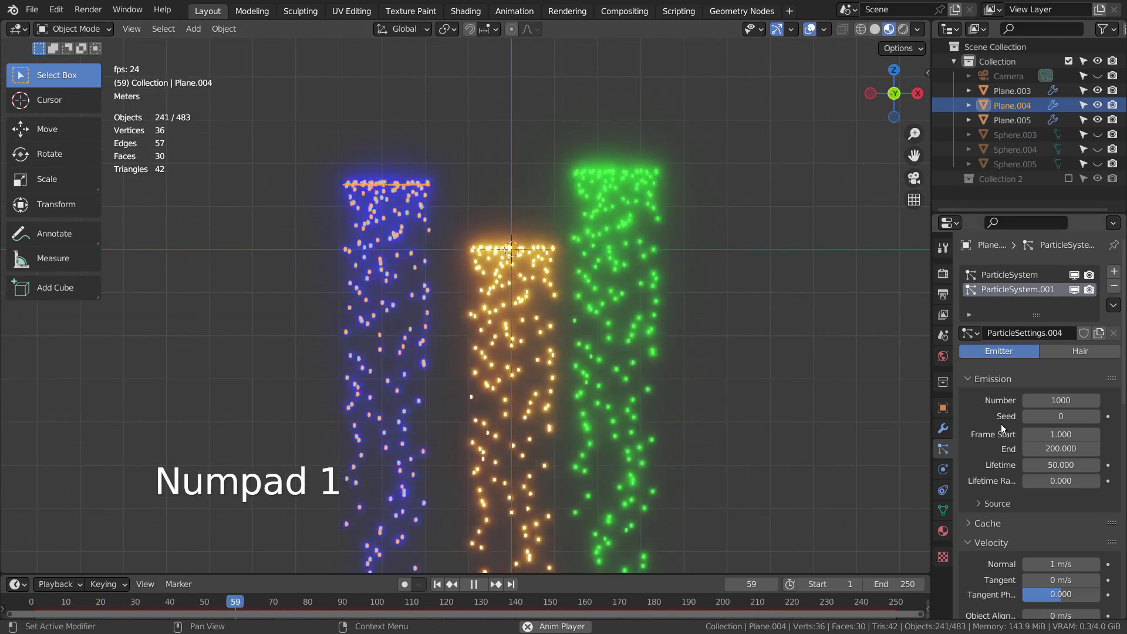
Step: Set the second particle system's Normal velocity from -7 to 7, then up to 9 m/s
{"action": "scroll", "coordinate": [1007, 476], "scroll_direction": "down", "scroll_amount": 2}
{"action": "left_click", "coordinate": [1072, 400]}
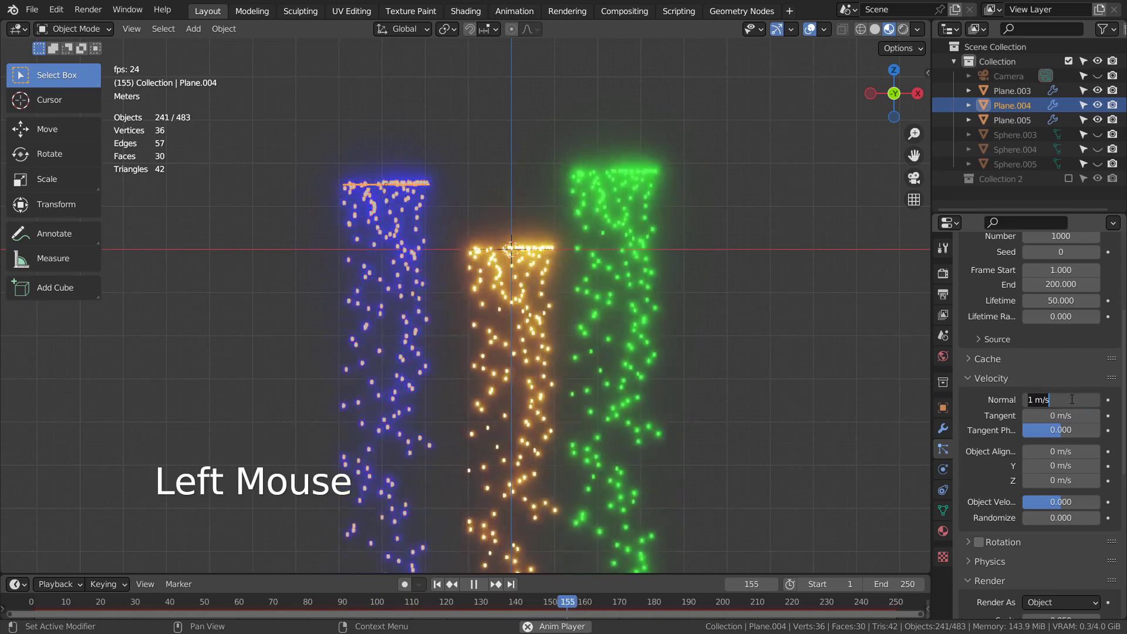
{"action": "type", "text": "-7"}
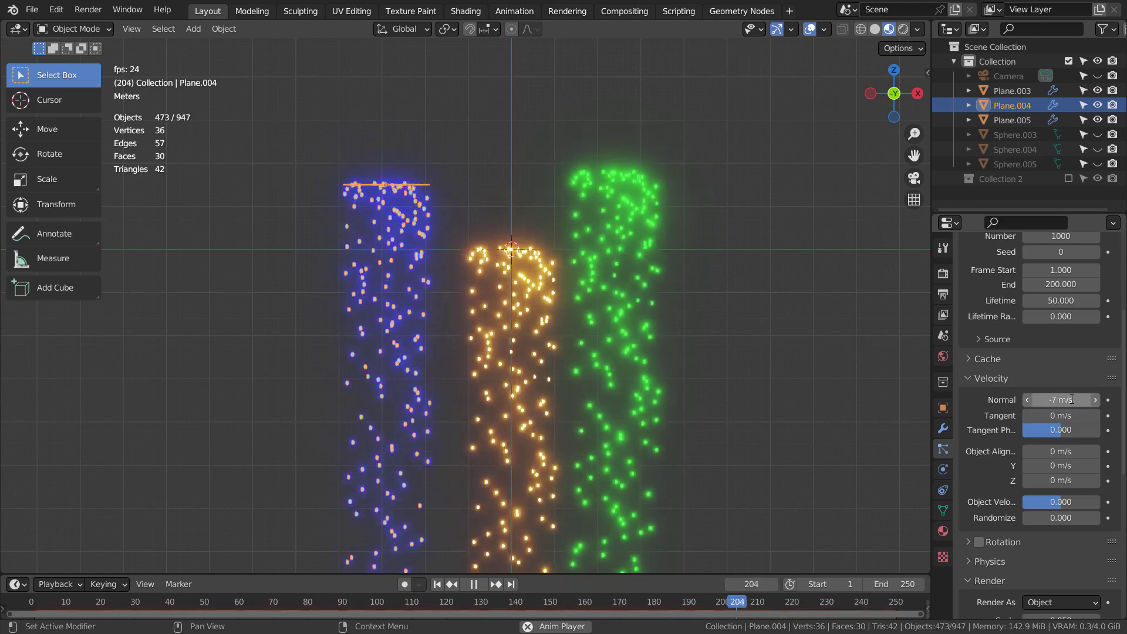
{"action": "key", "text": "Return"}
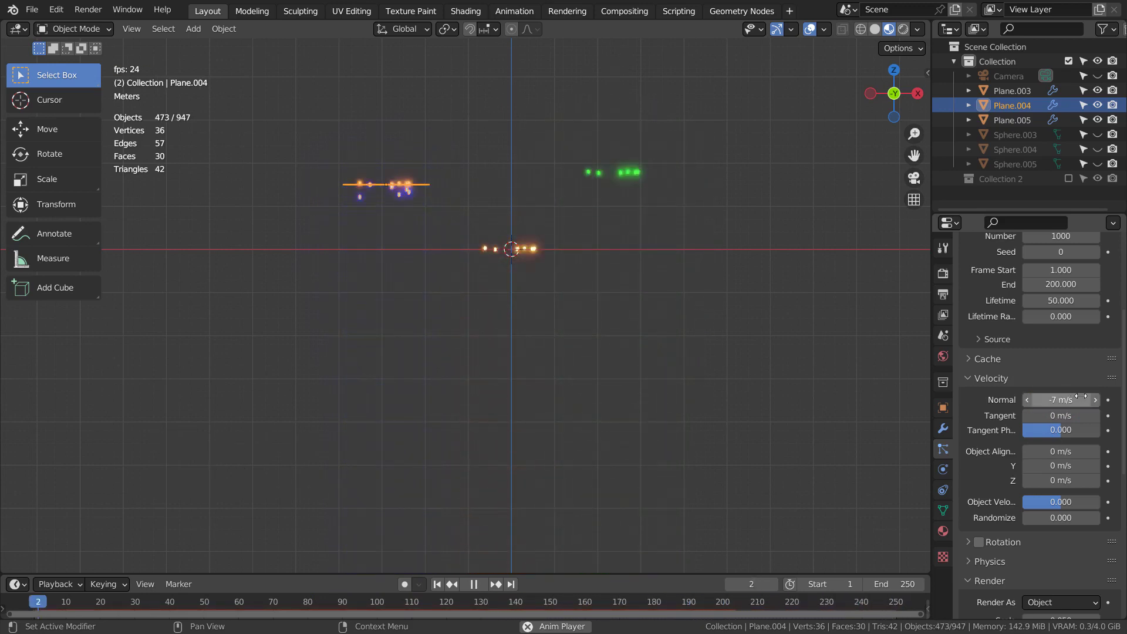
{"action": "left_click", "coordinate": [1080, 400]}
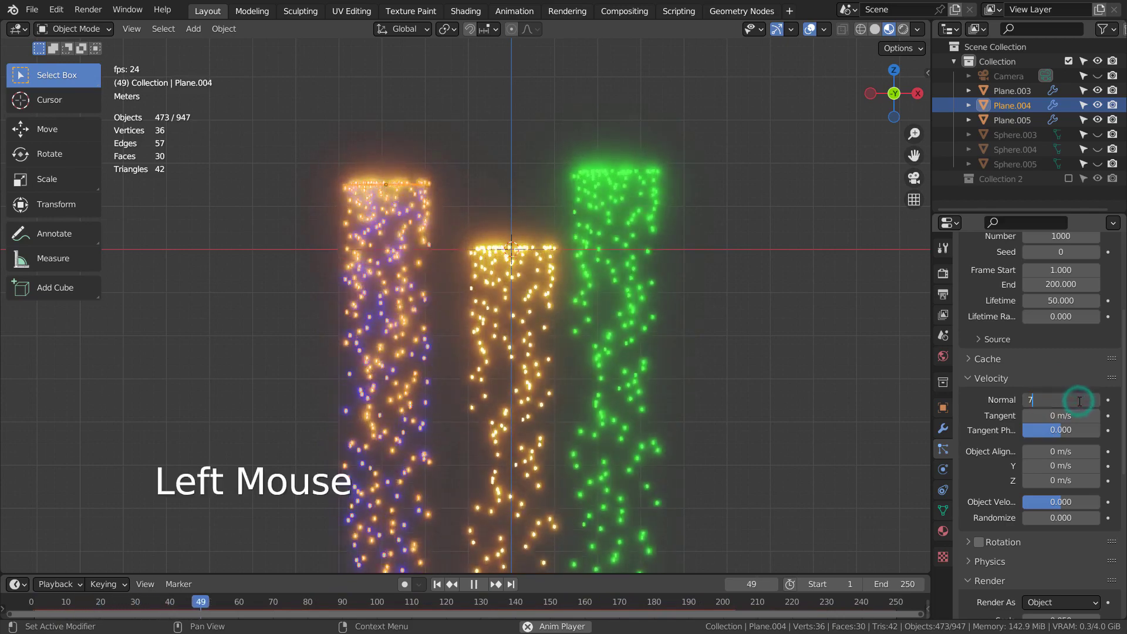
{"action": "type", "text": "7"}
{"action": "key", "text": "Return"}
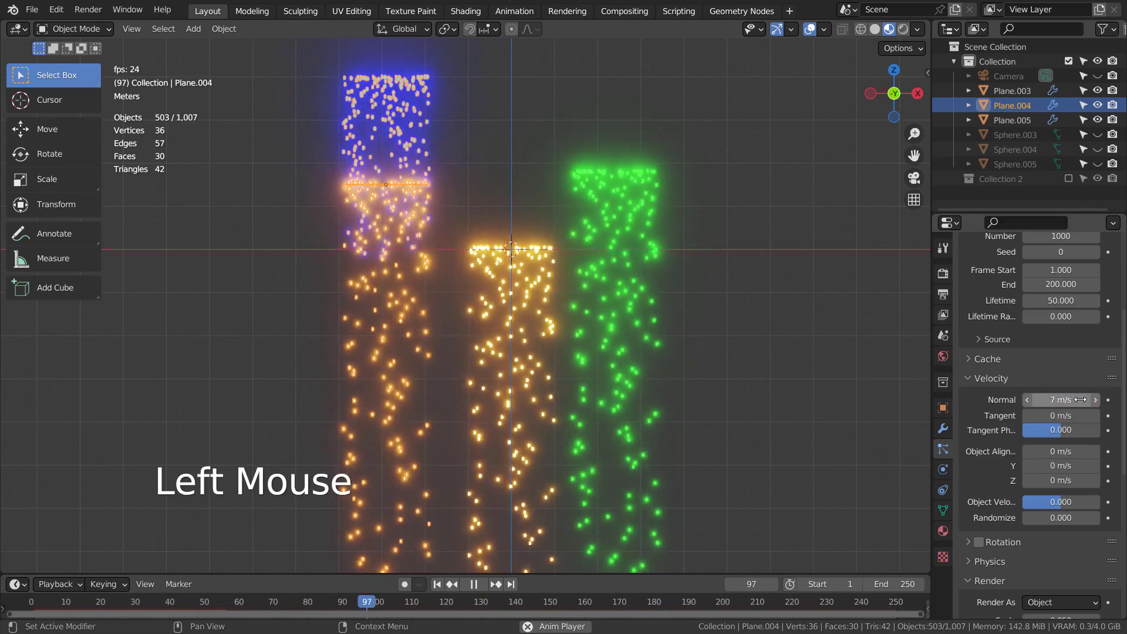
{"action": "left_click", "coordinate": [1081, 399]}
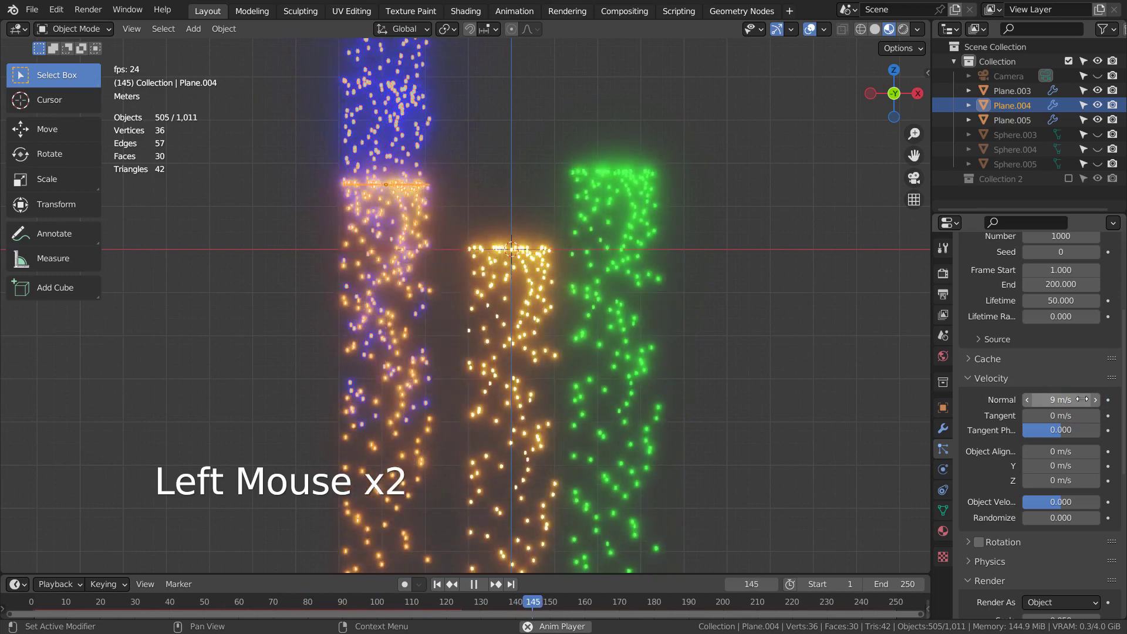
{"action": "left_click", "coordinate": [621, 174]}
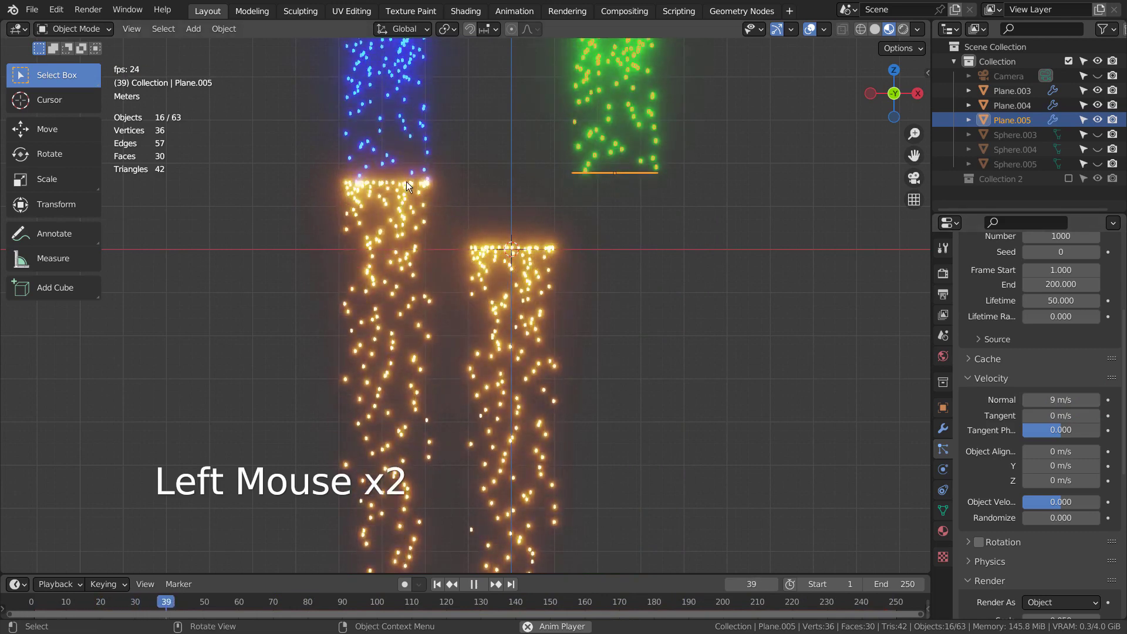
Step: Rotate the left emitter Plane.004 by 45°
{"action": "left_click", "coordinate": [402, 179]}
{"action": "key", "text": "r"}
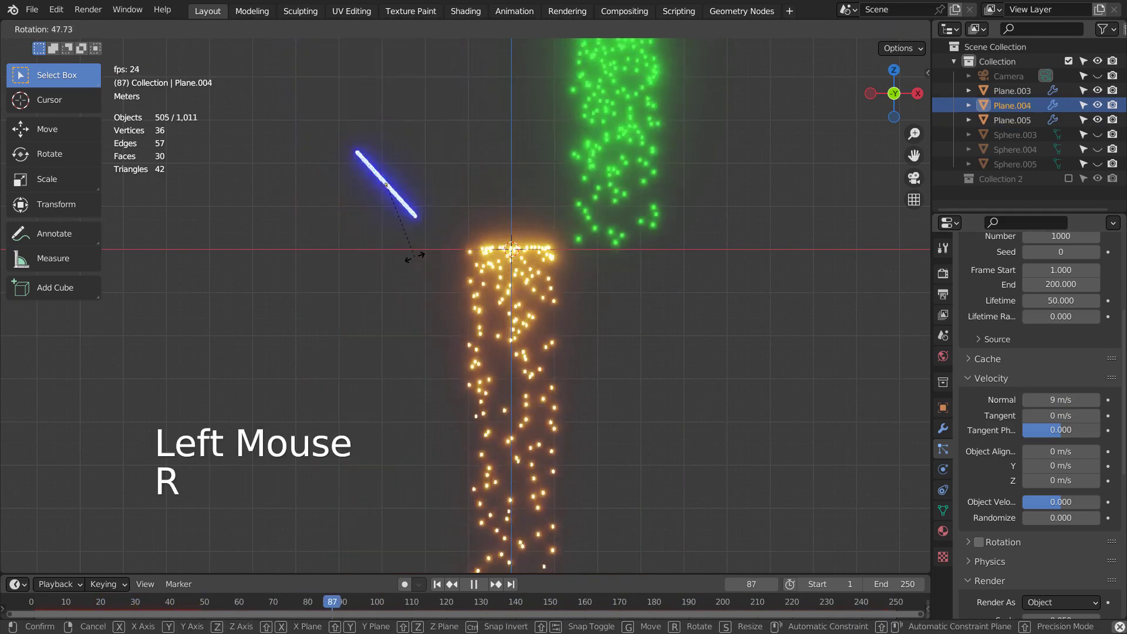
{"action": "left_click", "coordinate": [423, 264]}
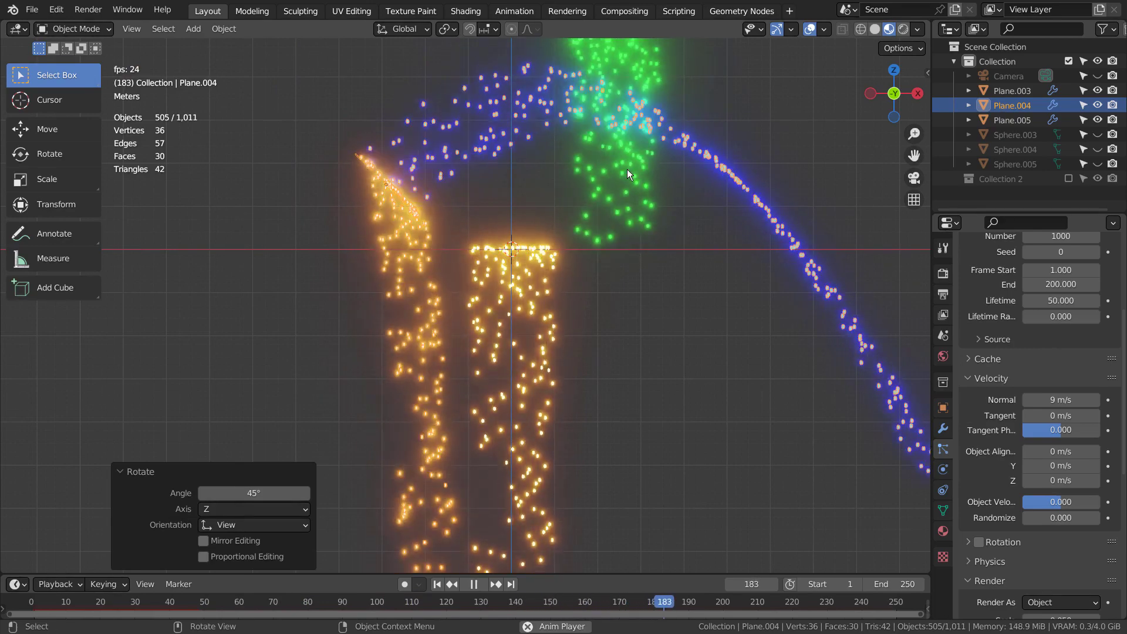
Step: Rotate Plane.005 to -50° in front view with snapping, then deselect everything
{"action": "middle_click_drag", "start_coordinate": [674, 196], "coordinate": [597, 312]}
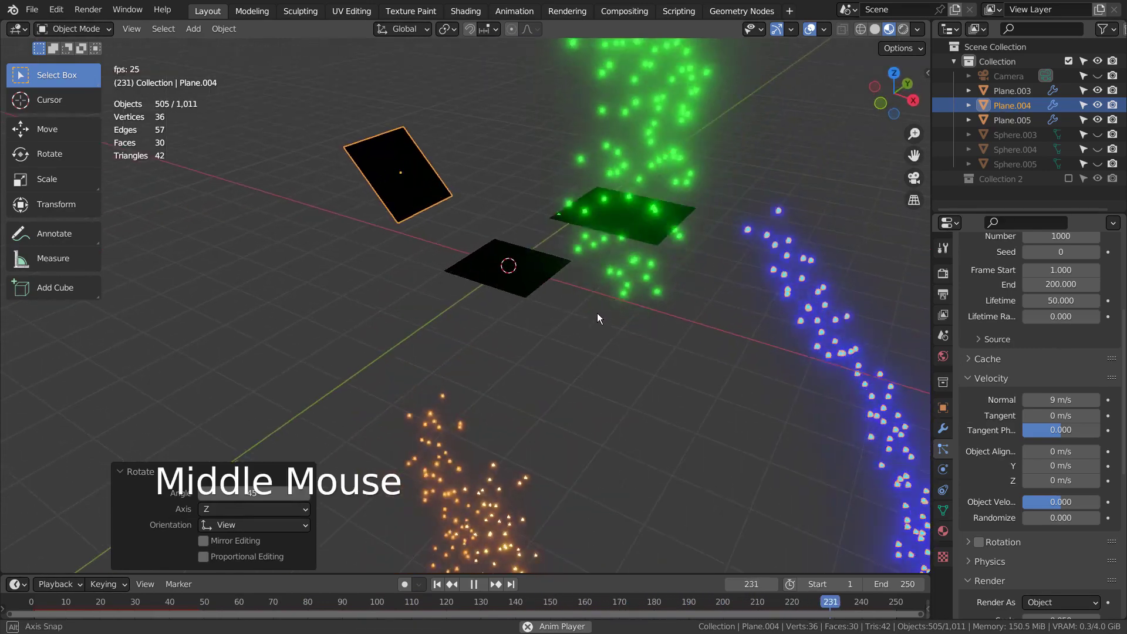
{"action": "left_click", "coordinate": [693, 217]}
{"action": "key", "text": "KP_1"}
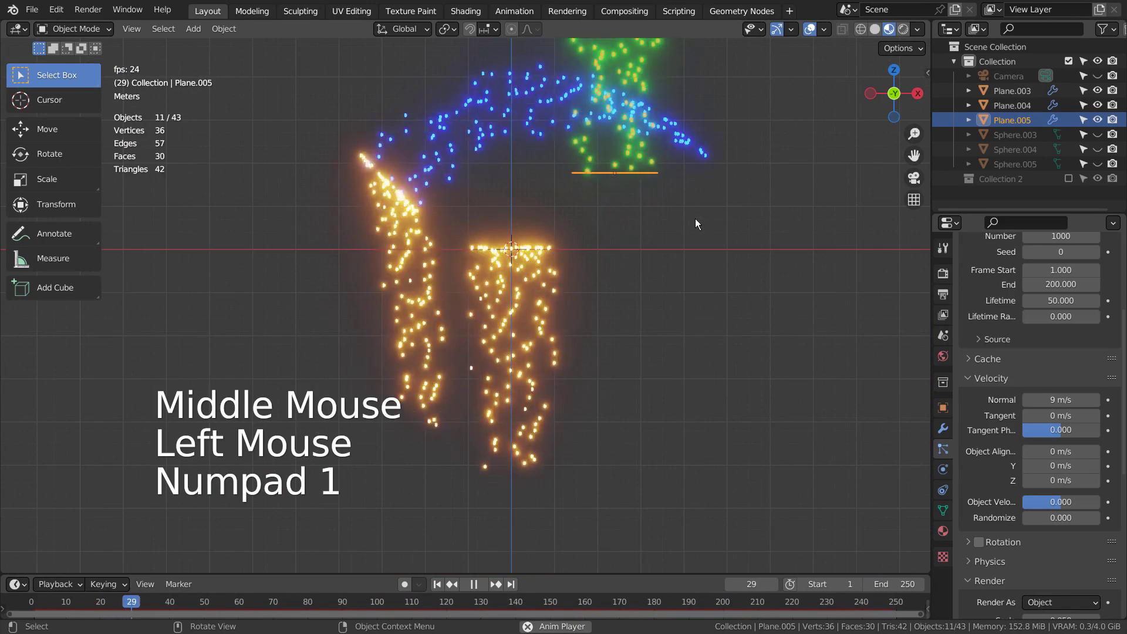
{"action": "key", "text": "r"}
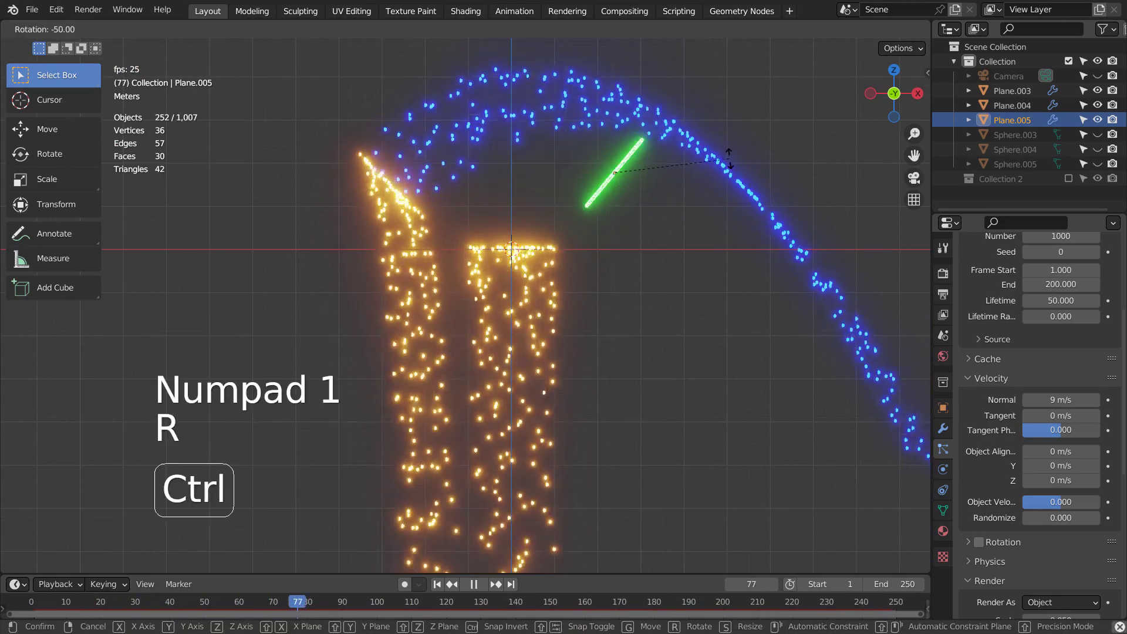
{"action": "left_click", "coordinate": [730, 164], "text": "ctrl"}
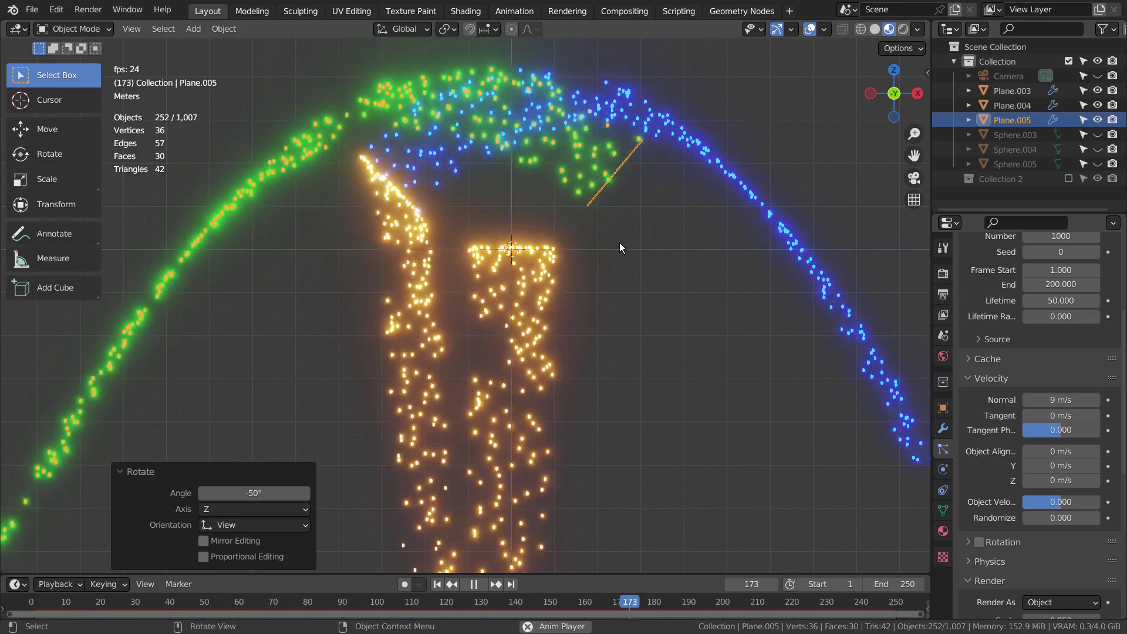
{"action": "left_click", "coordinate": [396, 185]}
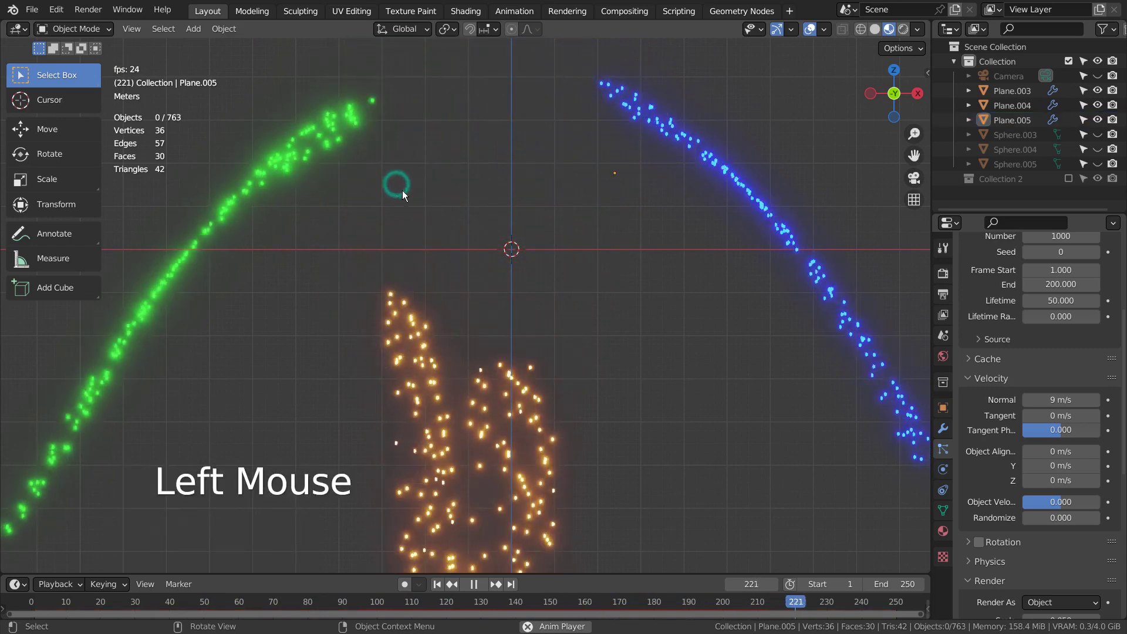
Step: Delete Plane.004's original ParticleSystem, leaving only the blue ParticleSystem.001
{"action": "left_click", "coordinate": [399, 191]}
{"action": "left_click", "coordinate": [397, 201]}
{"action": "middle_click_drag", "start_coordinate": [396, 203], "coordinate": [456, 236]}
{"action": "left_click", "coordinate": [399, 190]}
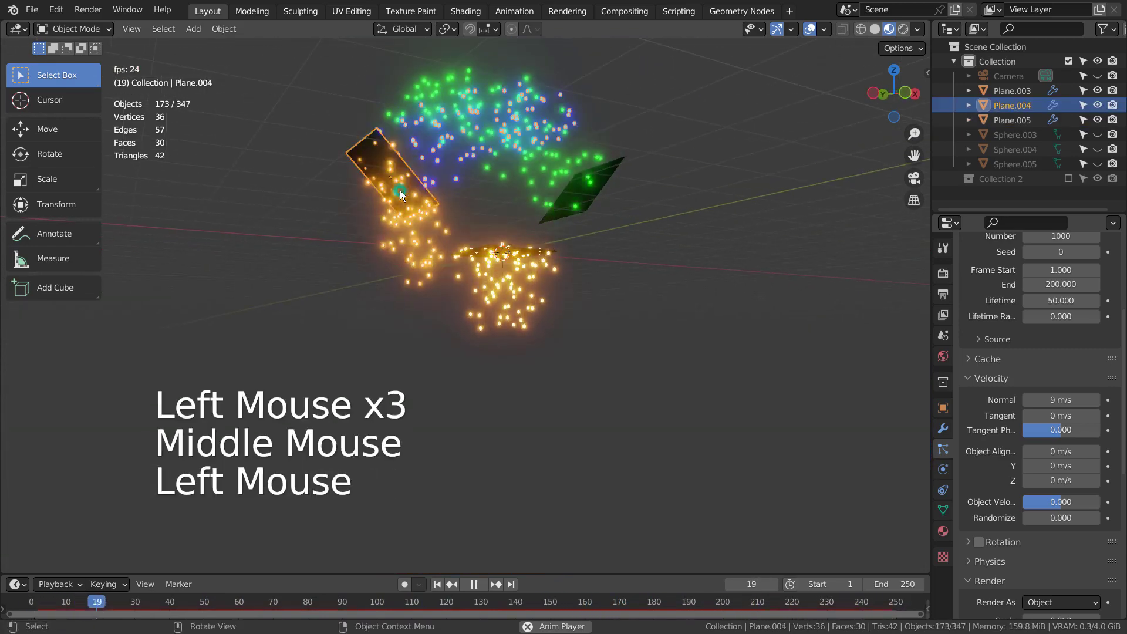
{"action": "middle_click_drag", "start_coordinate": [400, 190], "coordinate": [355, 175]}
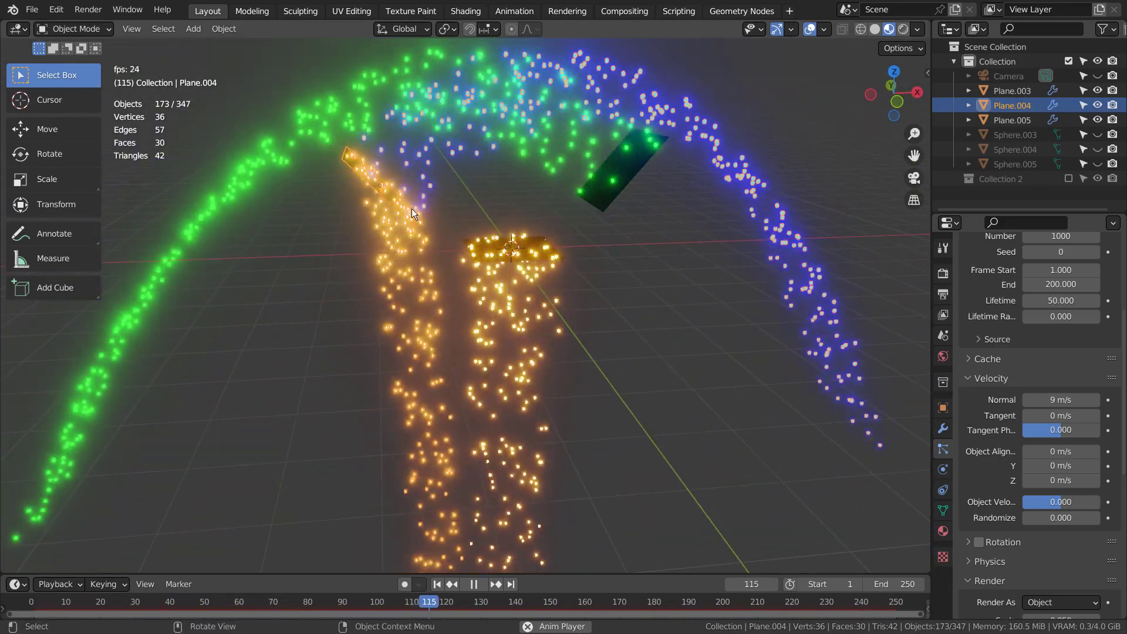
{"action": "scroll", "coordinate": [1006, 284], "scroll_direction": "up", "scroll_amount": 4}
{"action": "scroll", "coordinate": [1007, 284], "scroll_direction": "up", "scroll_amount": 1}
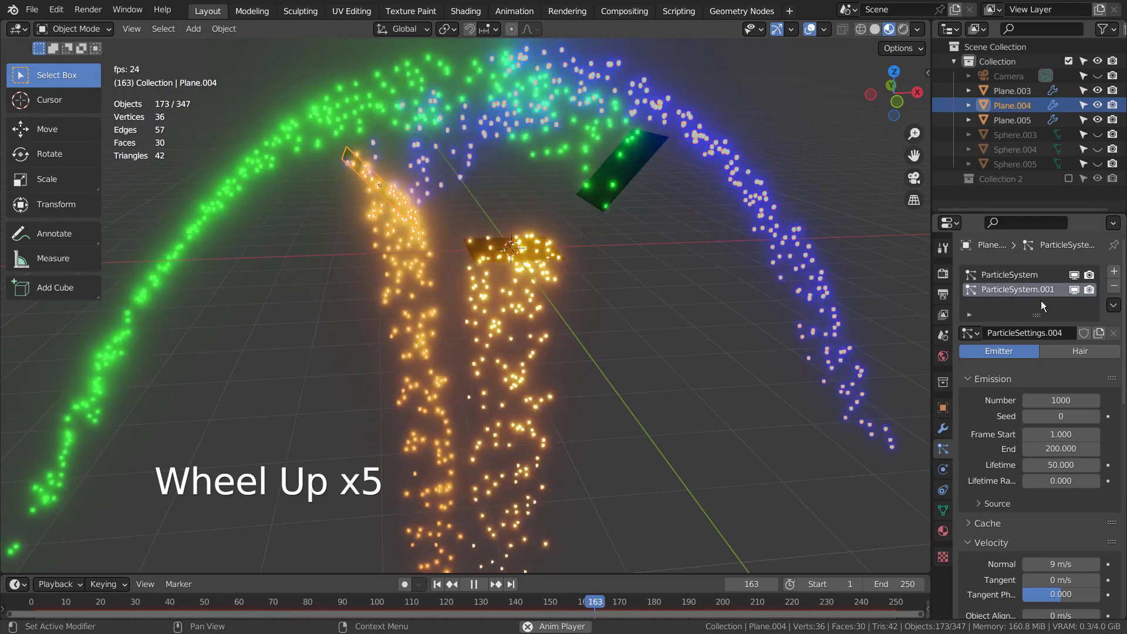
{"action": "left_click", "coordinate": [1009, 273]}
{"action": "left_click", "coordinate": [1115, 286]}
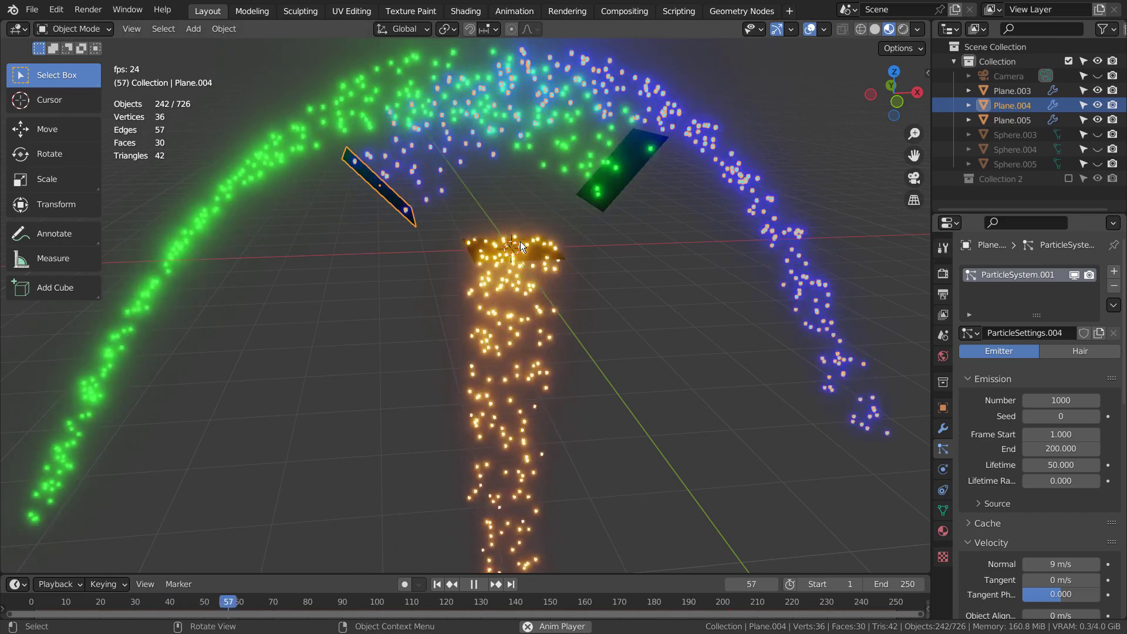
Step: Select the central Plane.003 and set its particle Normal velocity to 9 m/s
{"action": "left_click", "coordinate": [625, 152]}
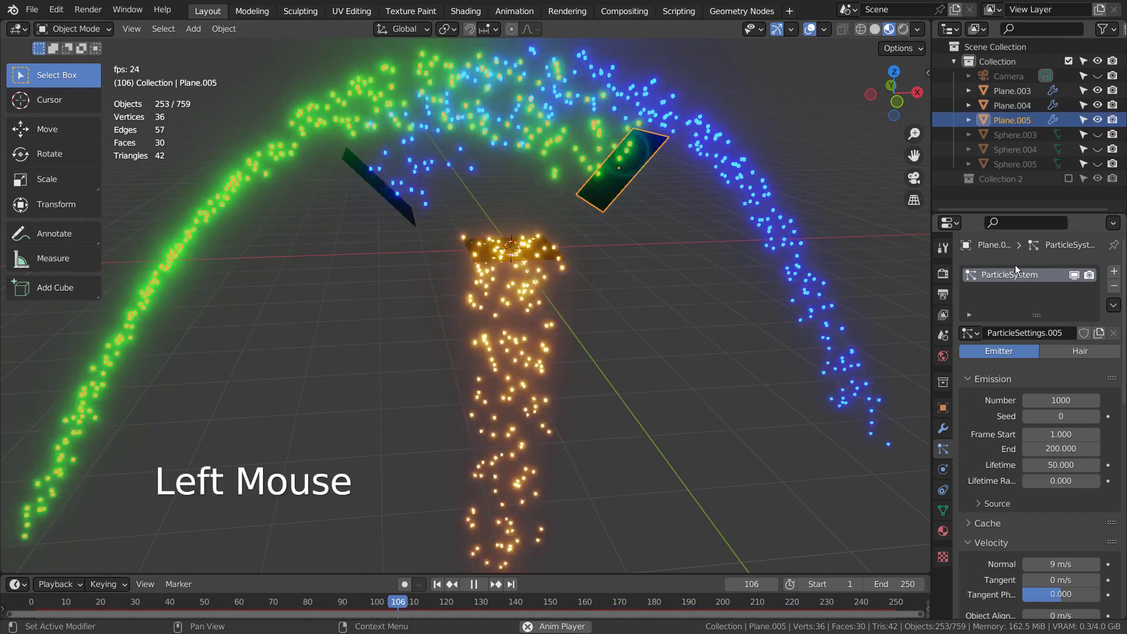
{"action": "double_click", "coordinate": [526, 252]}
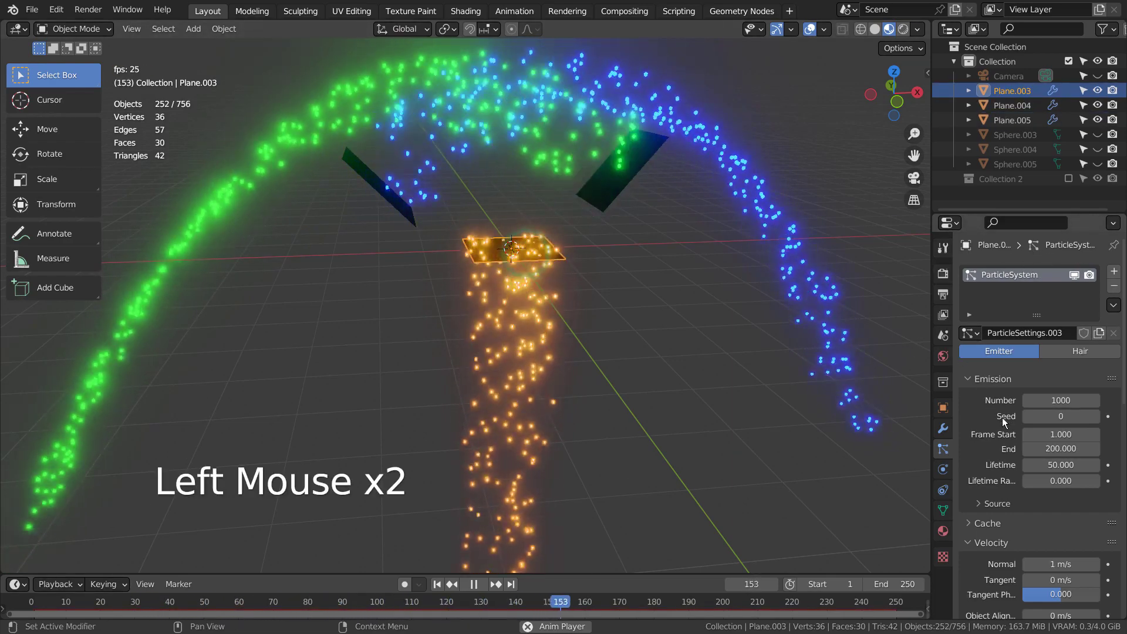
{"action": "left_click", "coordinate": [1054, 562]}
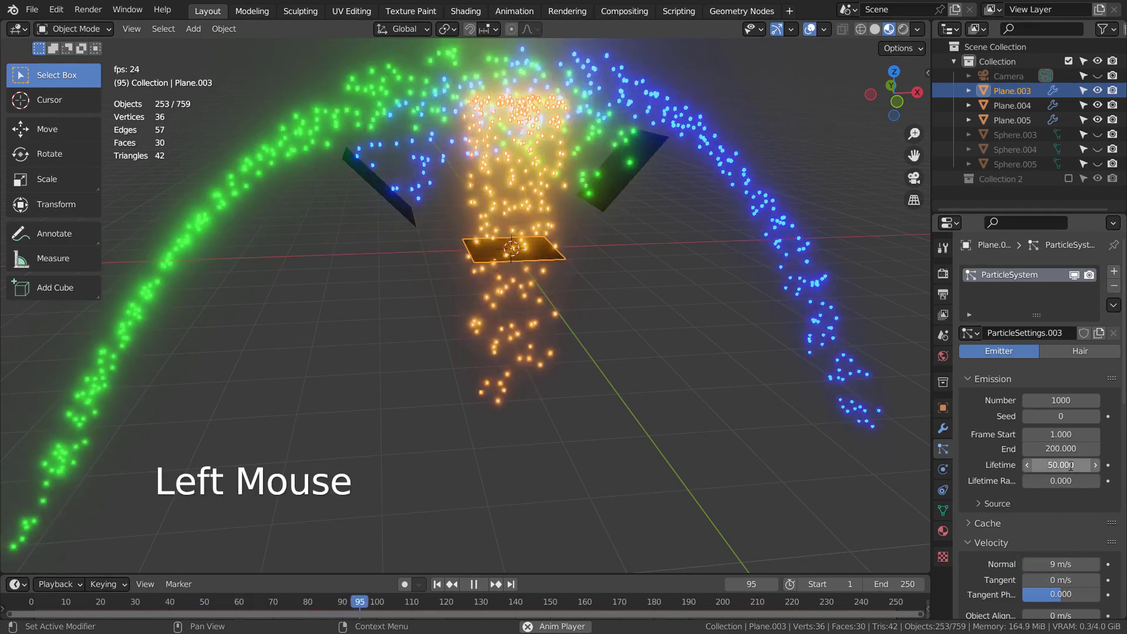
Step: Orbit, zoom and pan in close among the orange, blue and green particle streams, then deselect
{"action": "middle_click_drag", "start_coordinate": [771, 340], "coordinate": [678, 395]}
{"action": "scroll", "coordinate": [714, 344], "scroll_direction": "up", "scroll_amount": 2}
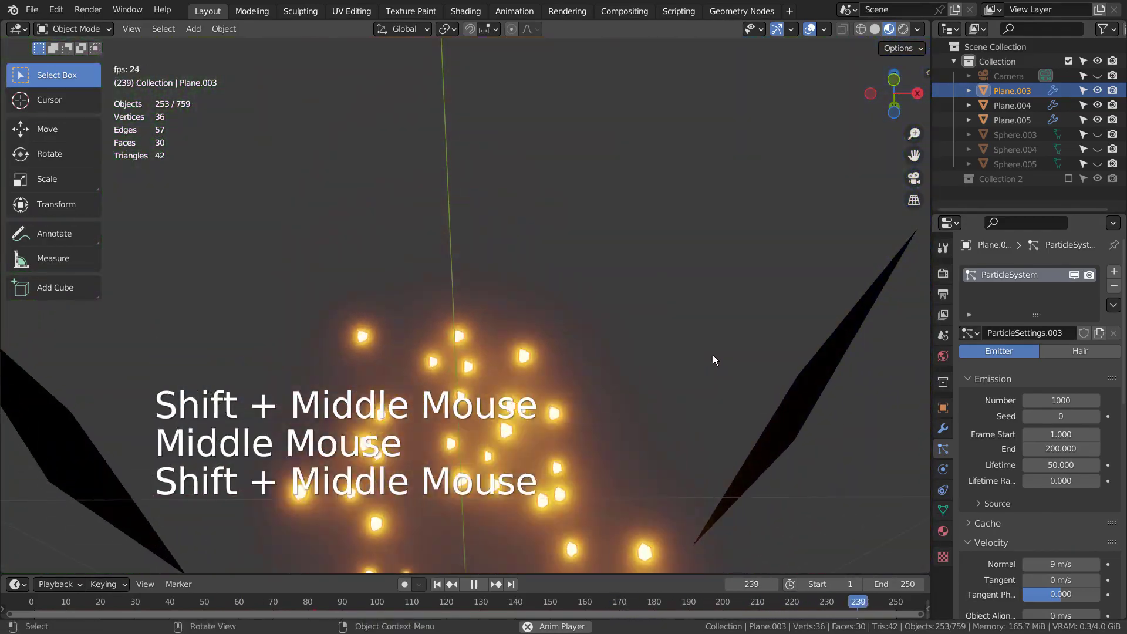
{"action": "middle_click_drag", "start_coordinate": [713, 355], "coordinate": [687, 365]}
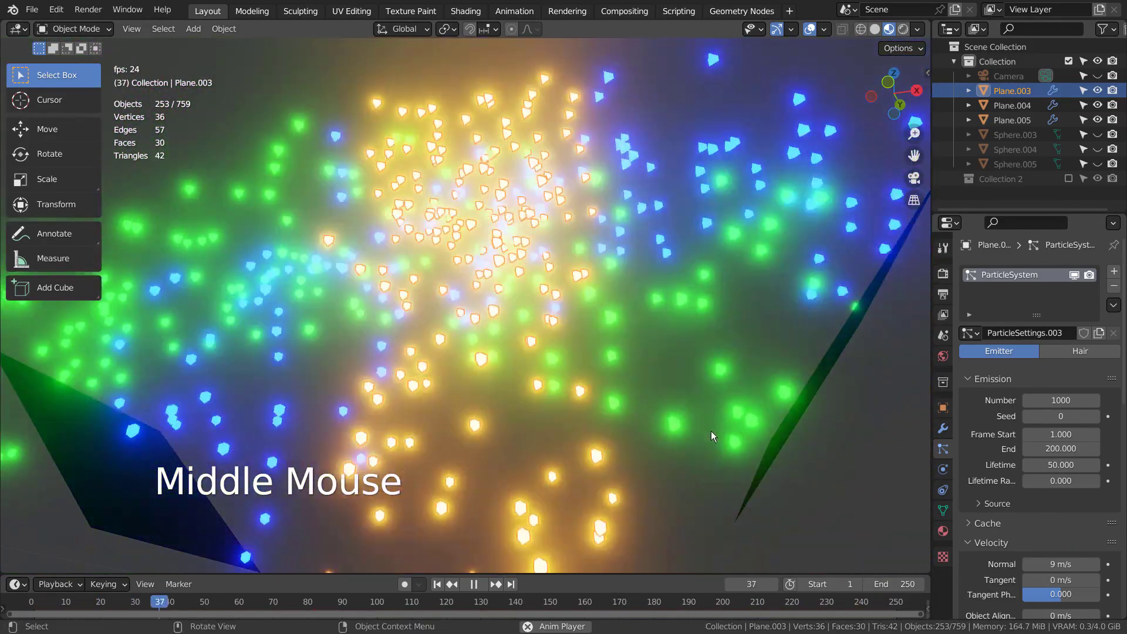
{"action": "left_click", "coordinate": [698, 477]}
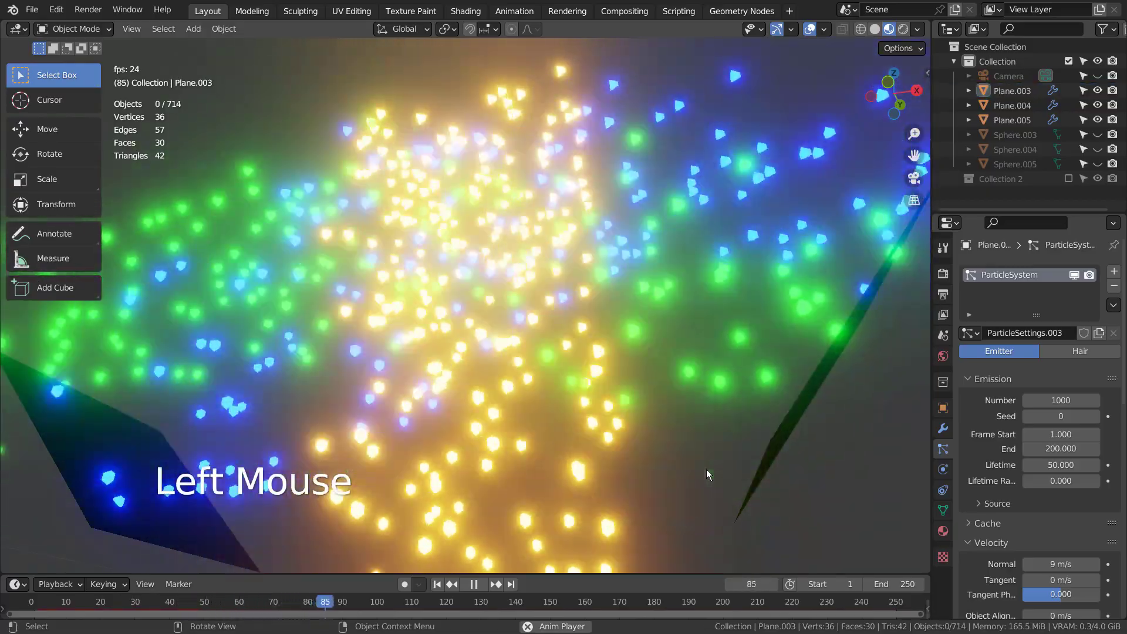